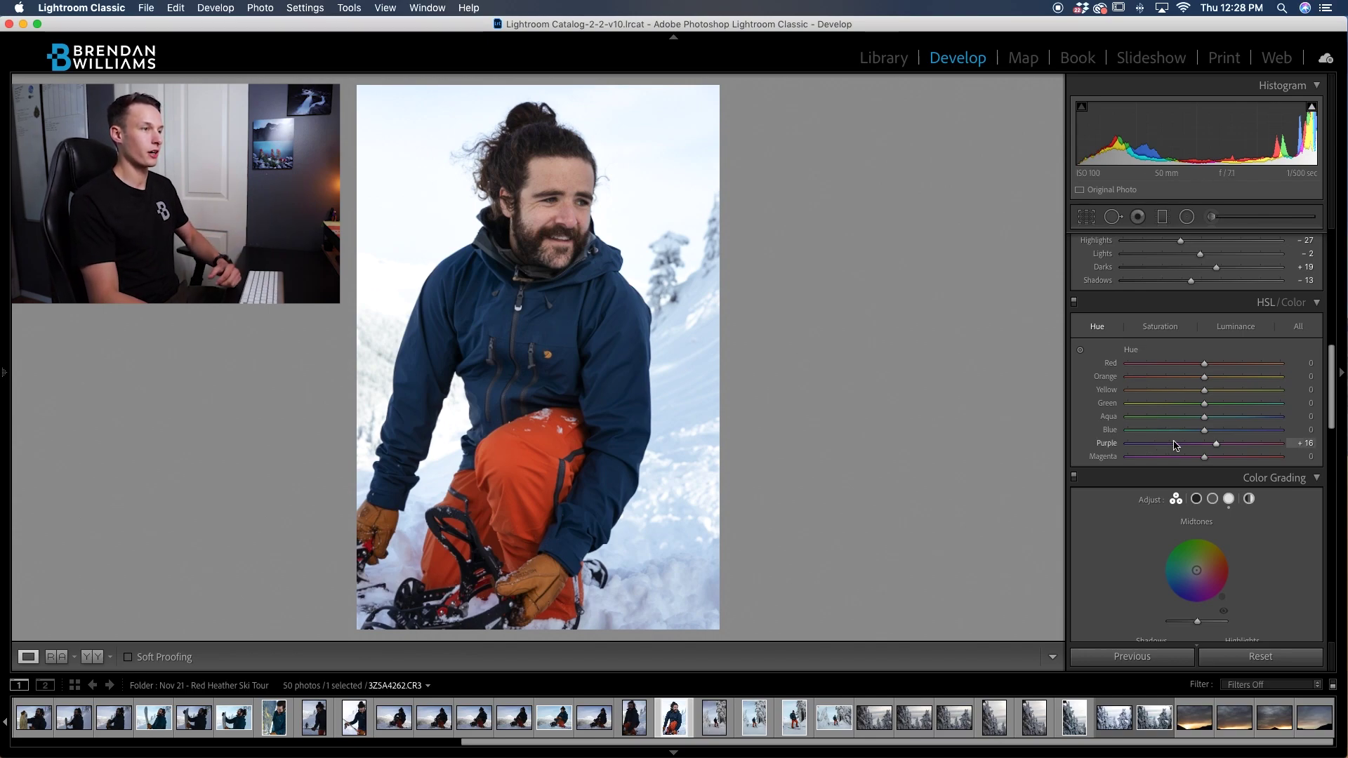
# Try shifting the jacket's Blue hue in both directions, ending at -49, and reset the Blue hue
pyautogui.click(1080, 351)
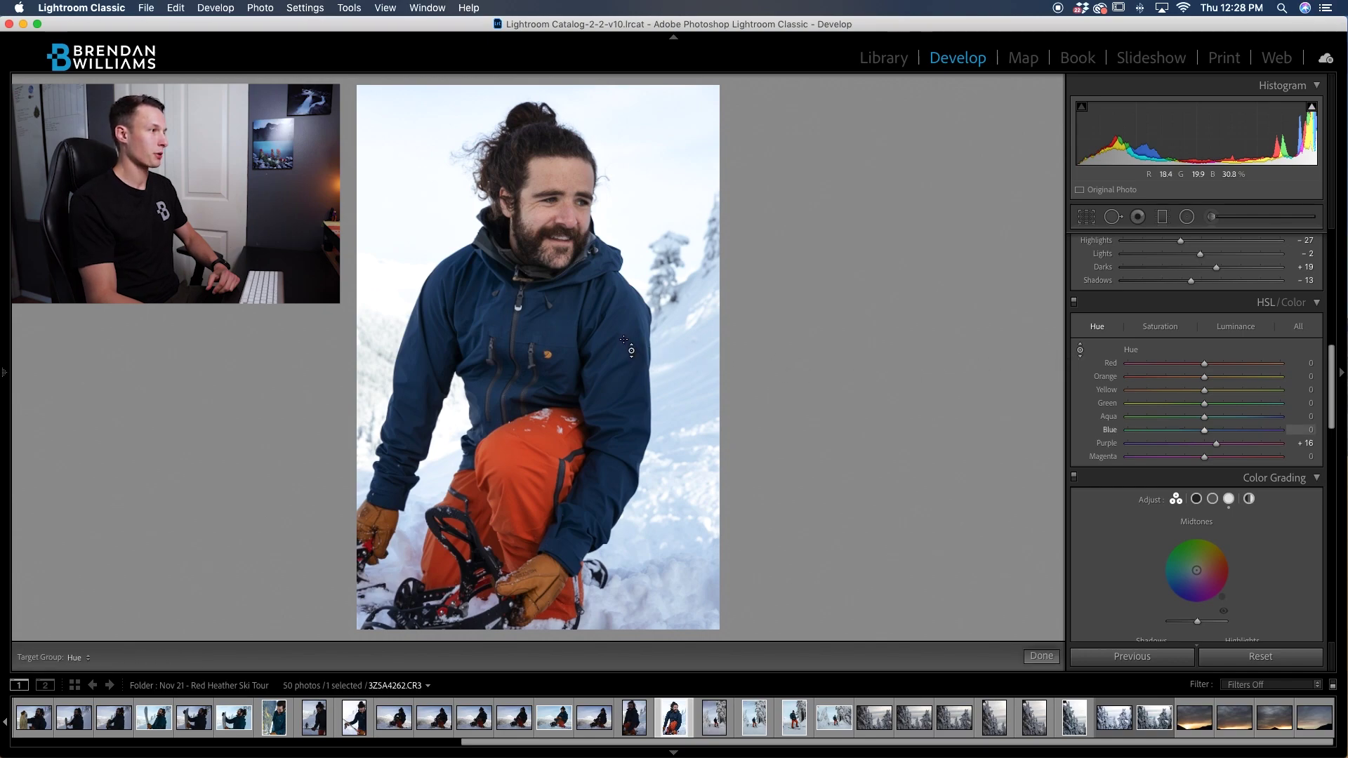
pyautogui.moveTo(491, 309)
pyautogui.mouseDown()
pyautogui.moveTo(492, 379)
pyautogui.moveTo(492, 316)
pyautogui.moveTo(491, 330)
pyautogui.mouseUp()
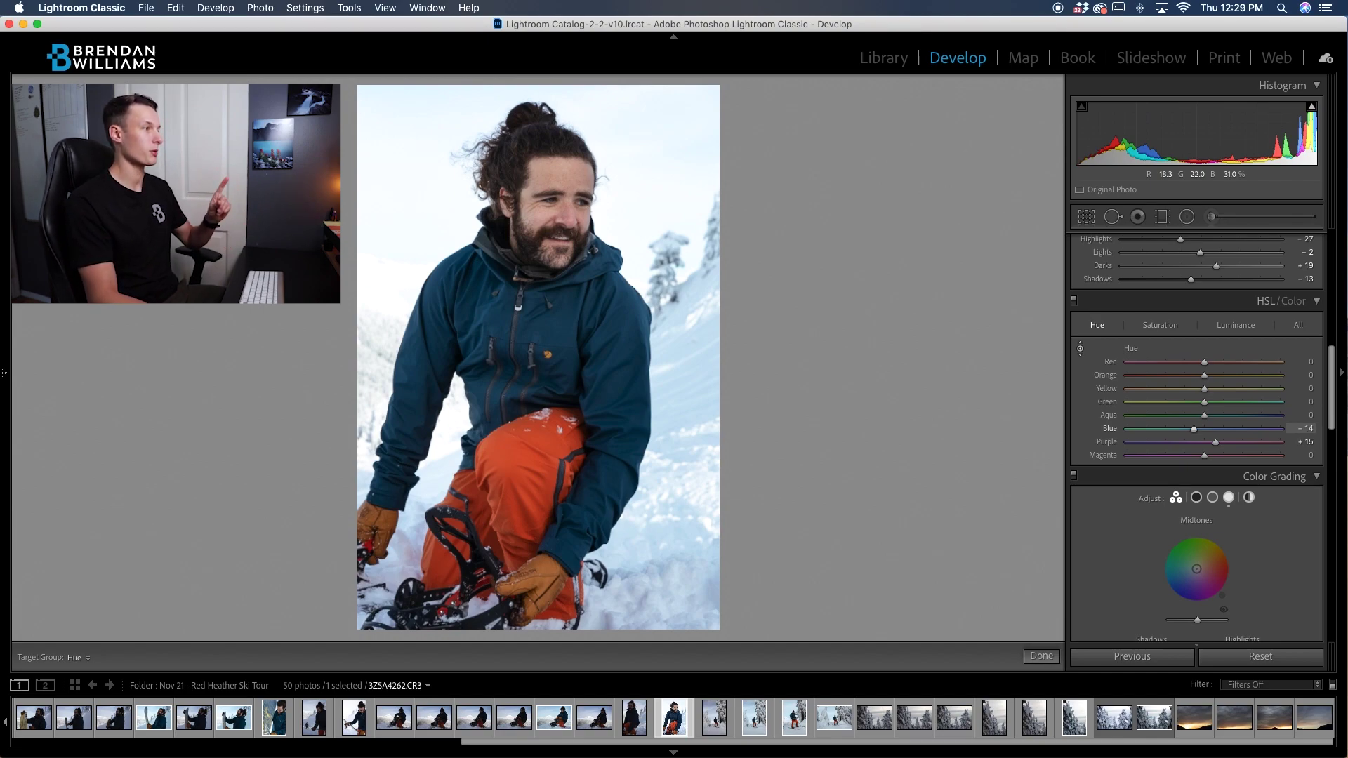
pyautogui.moveTo(491, 330); pyautogui.dragTo(491, 344)
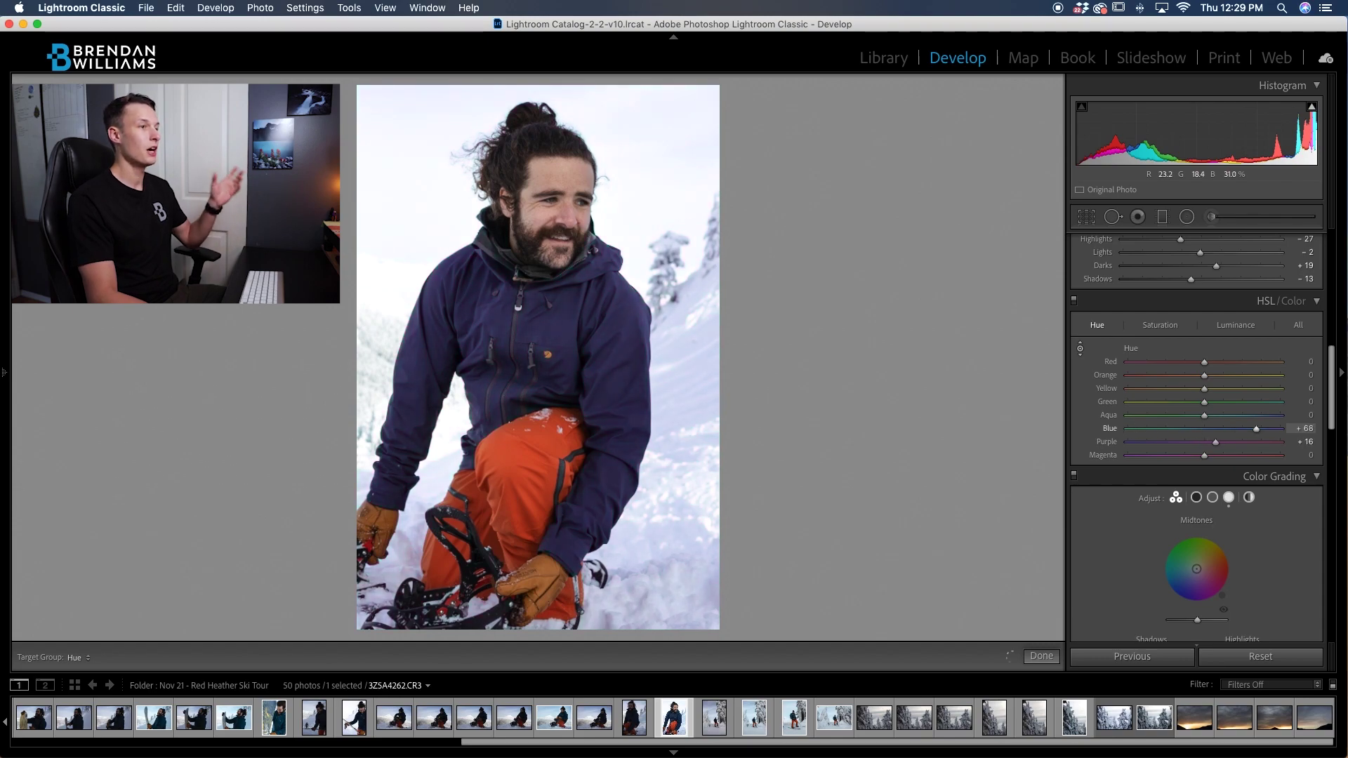
pyautogui.moveTo(491, 330); pyautogui.dragTo(491, 309)
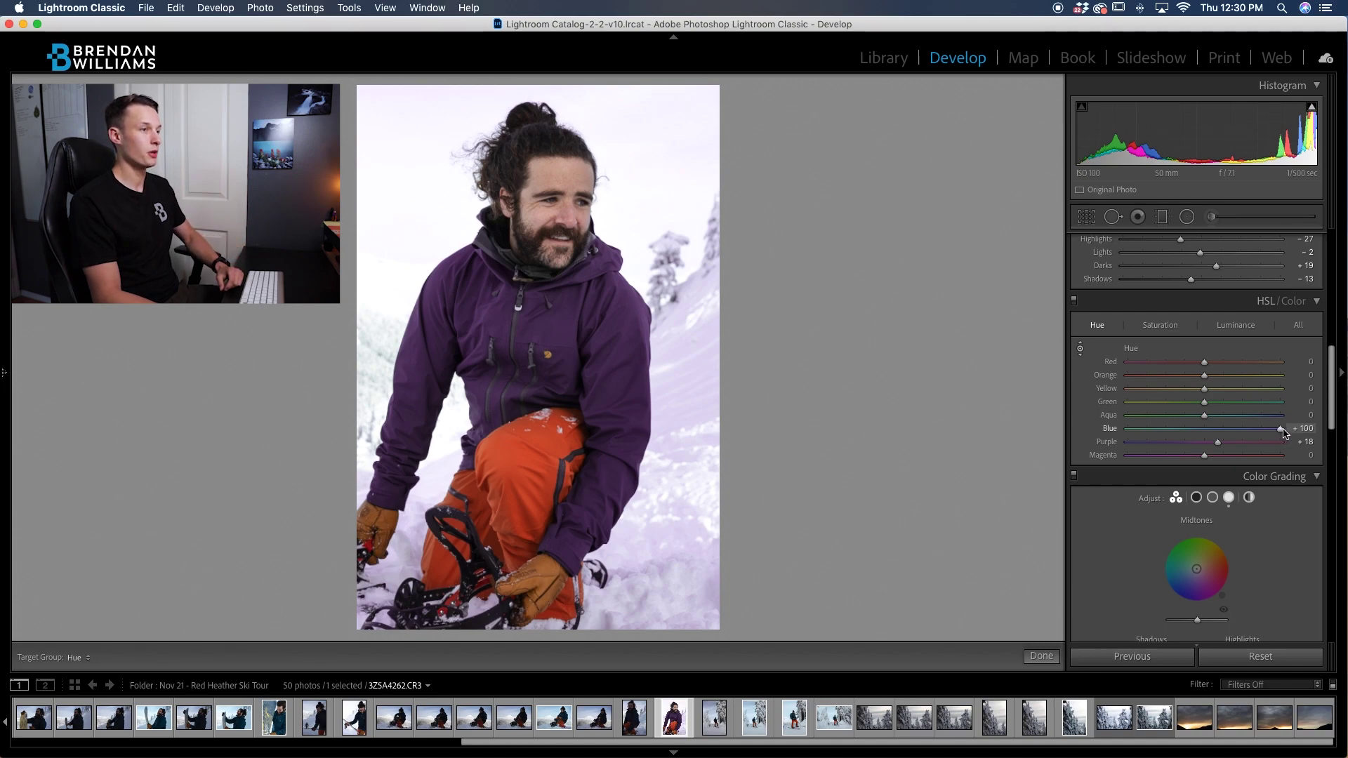
pyautogui.moveTo(1283, 433); pyautogui.dragTo(1168, 433)
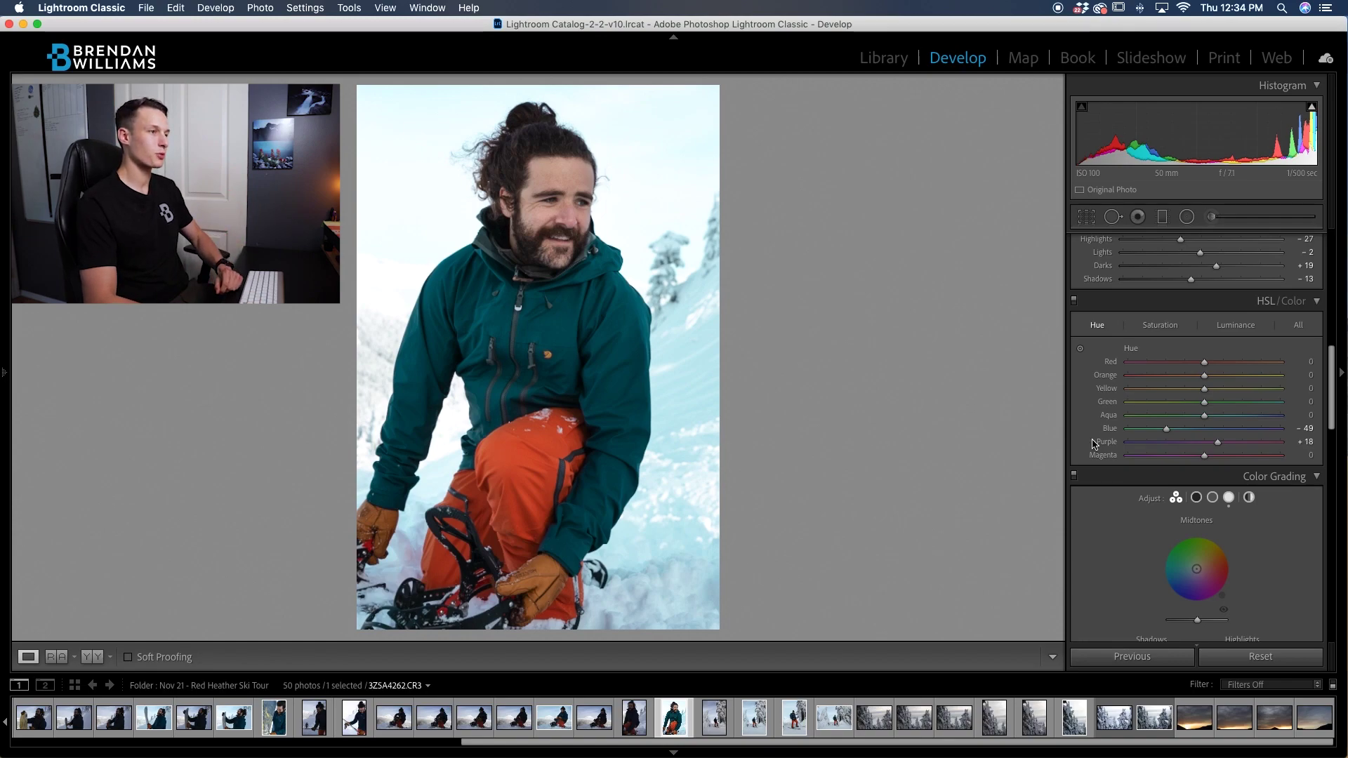
pyautogui.doubleClick(1120, 430)
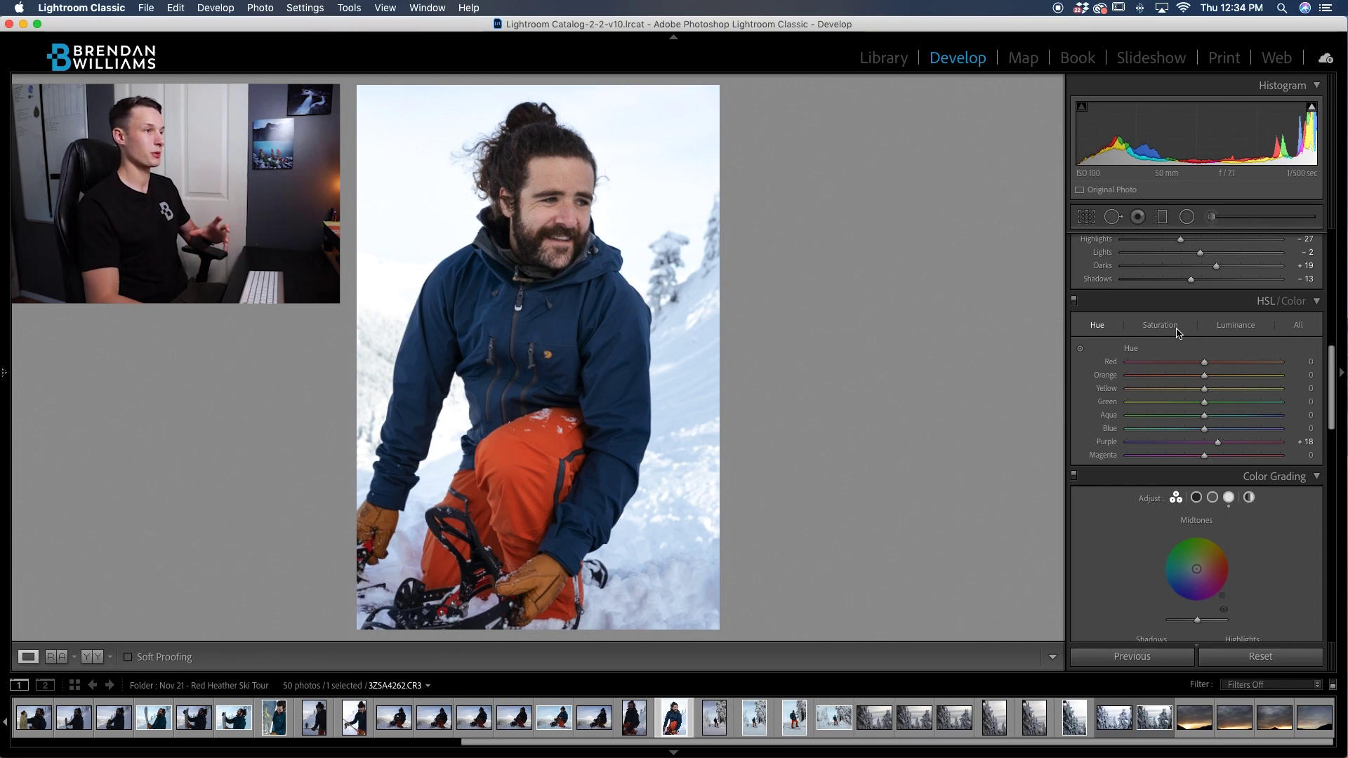
# Start the Adjustment Brush at size 7.0 and paint the upper sleeve of the jacket with the mask overlay shown
pyautogui.click(1210, 219)
pyautogui.press('[')
pyautogui.press('[')
pyautogui.press('[')
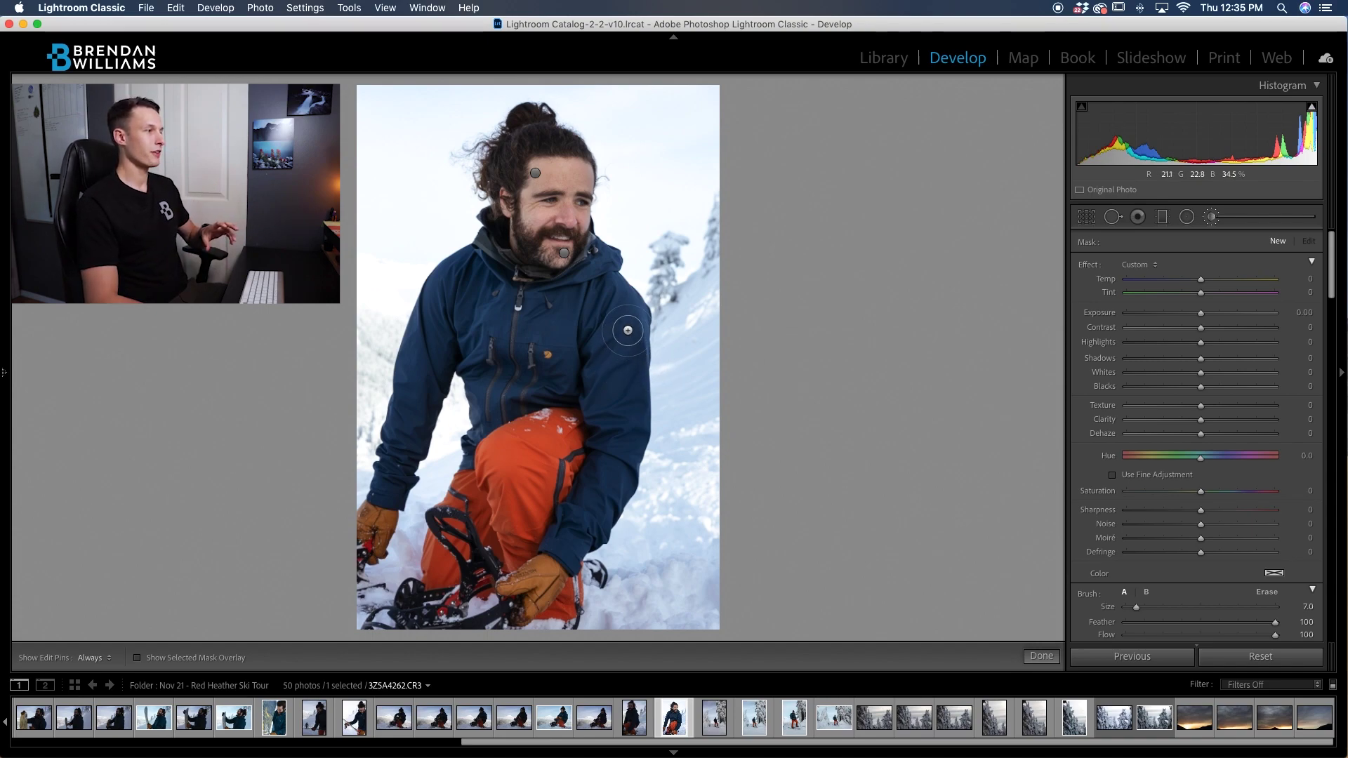
pyautogui.press('h')
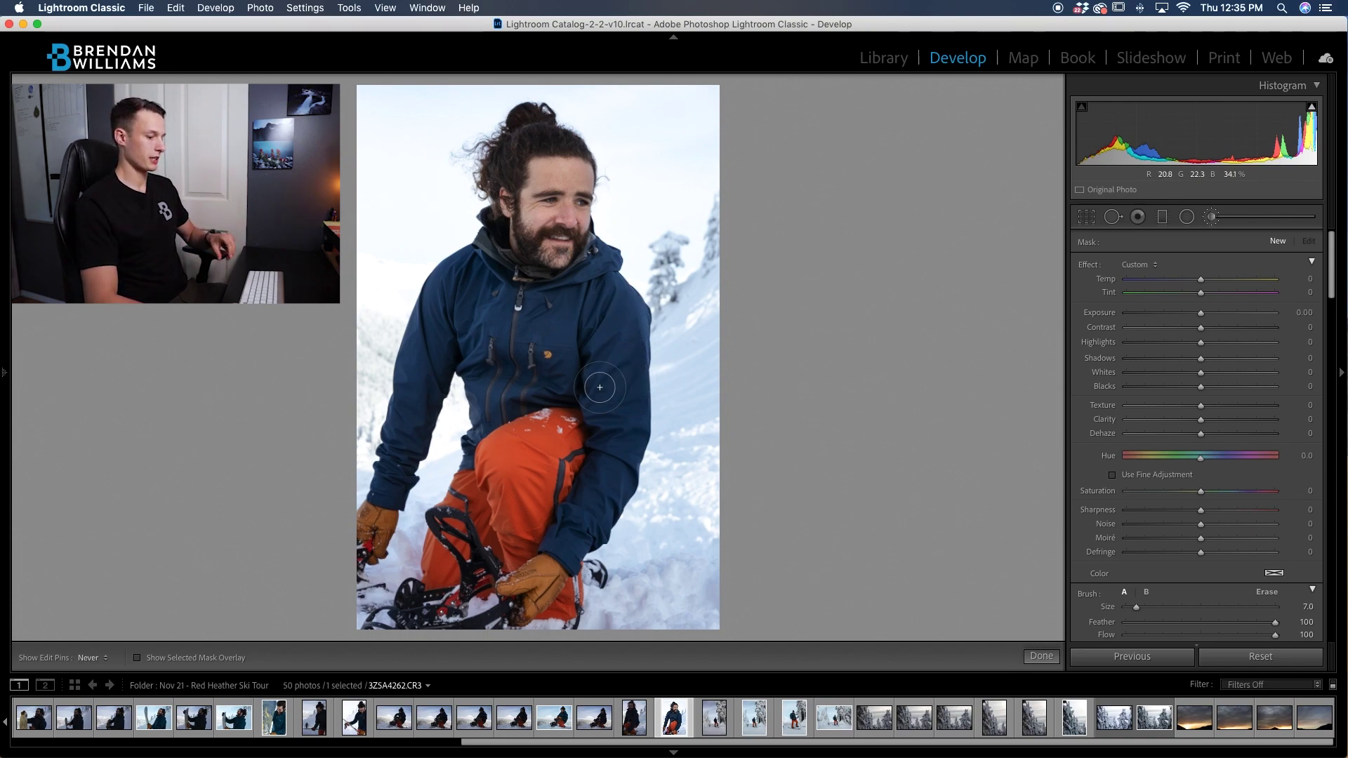
pyautogui.press('h')
pyautogui.press('o')
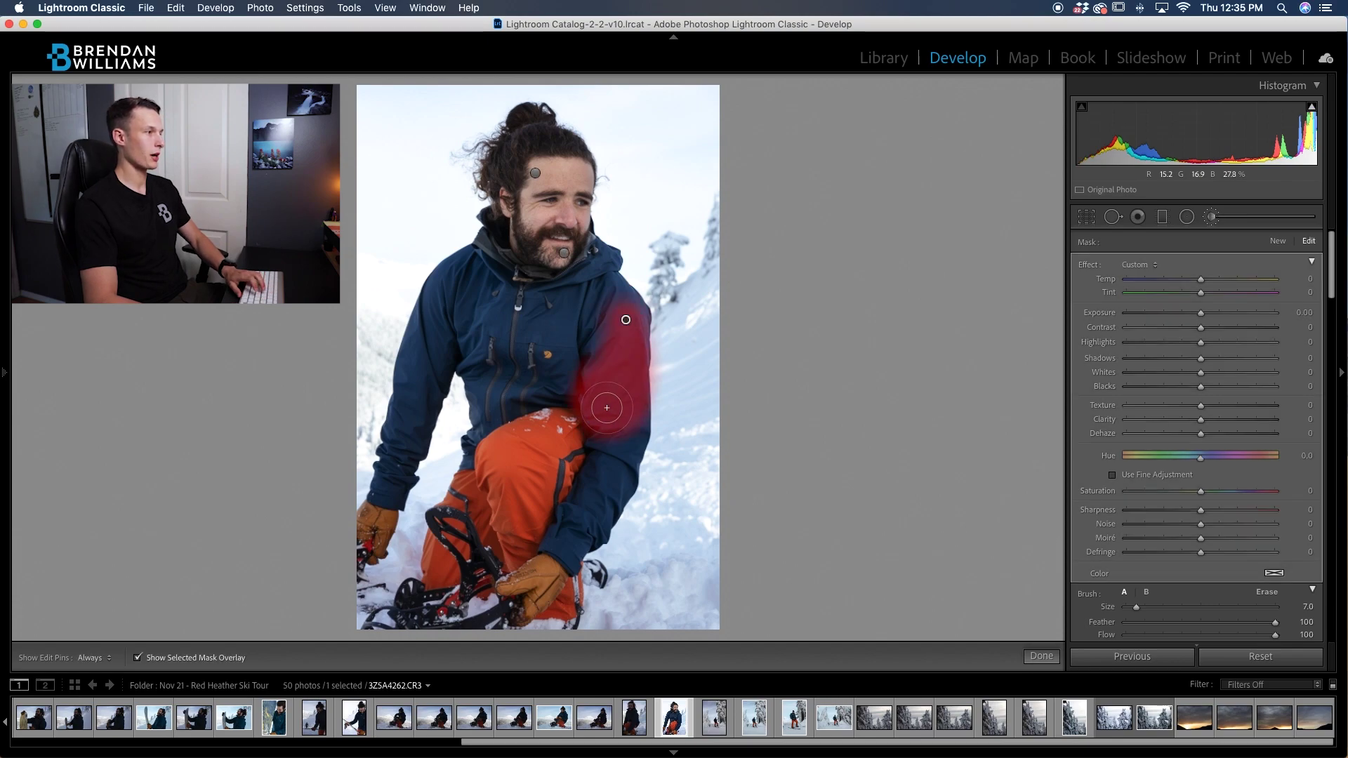
# Extend the brush mask down the sleeve and across onto the orange pants without Auto Mask
pyautogui.moveTo(634, 409); pyautogui.dragTo(622, 472)
pyautogui.press('z')
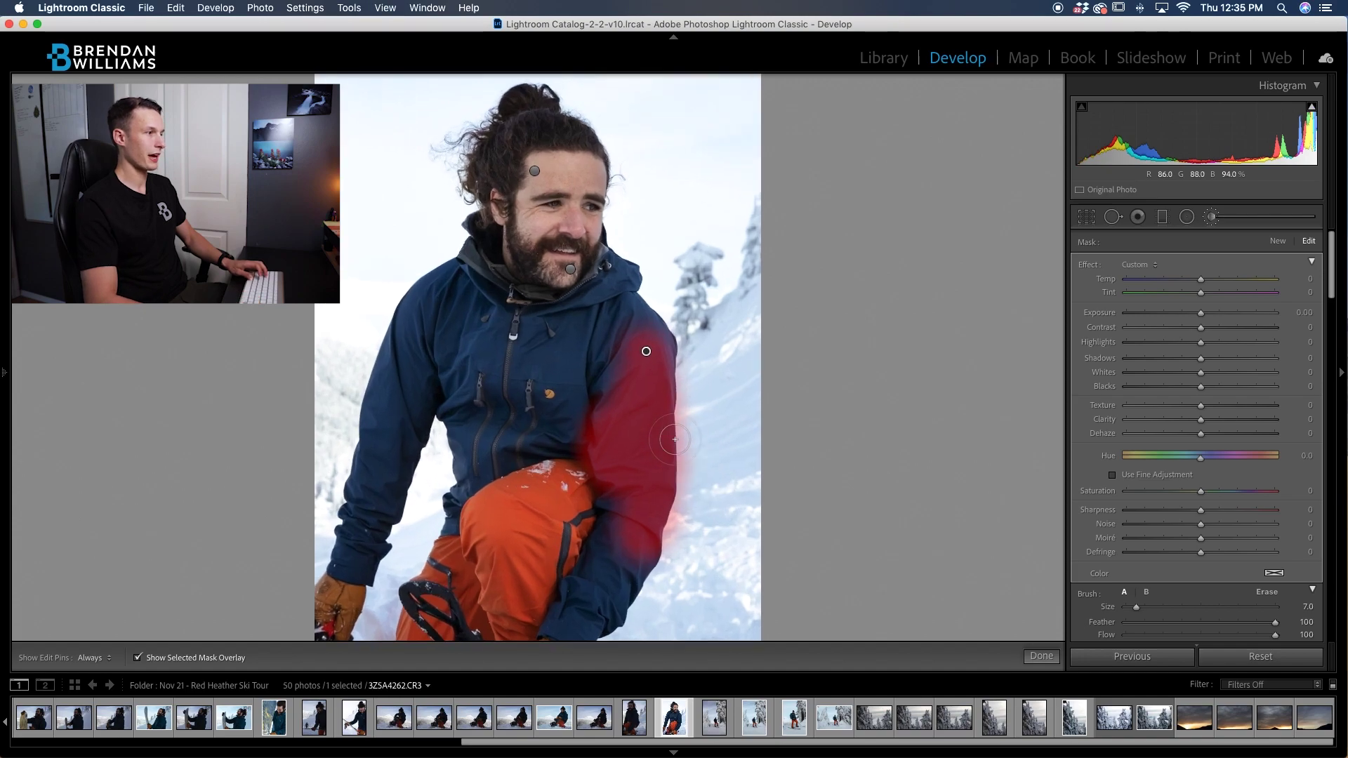
pyautogui.scroll(-5, 709, 337)
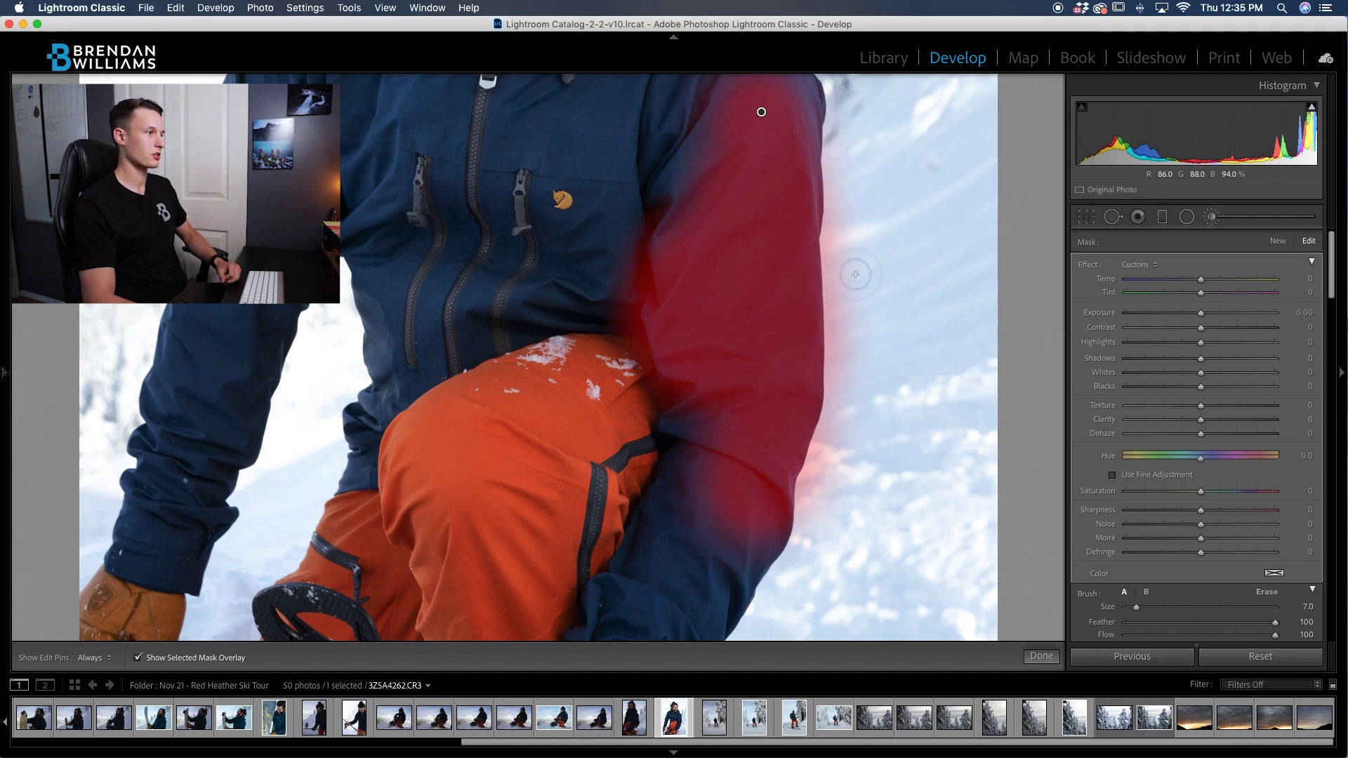
pyautogui.press('h')
pyautogui.moveTo(646, 483)
pyautogui.mouseDown()
pyautogui.moveTo(659, 383)
pyautogui.moveTo(665, 447)
pyautogui.moveTo(635, 533)
pyautogui.mouseUp()
pyautogui.press('h')
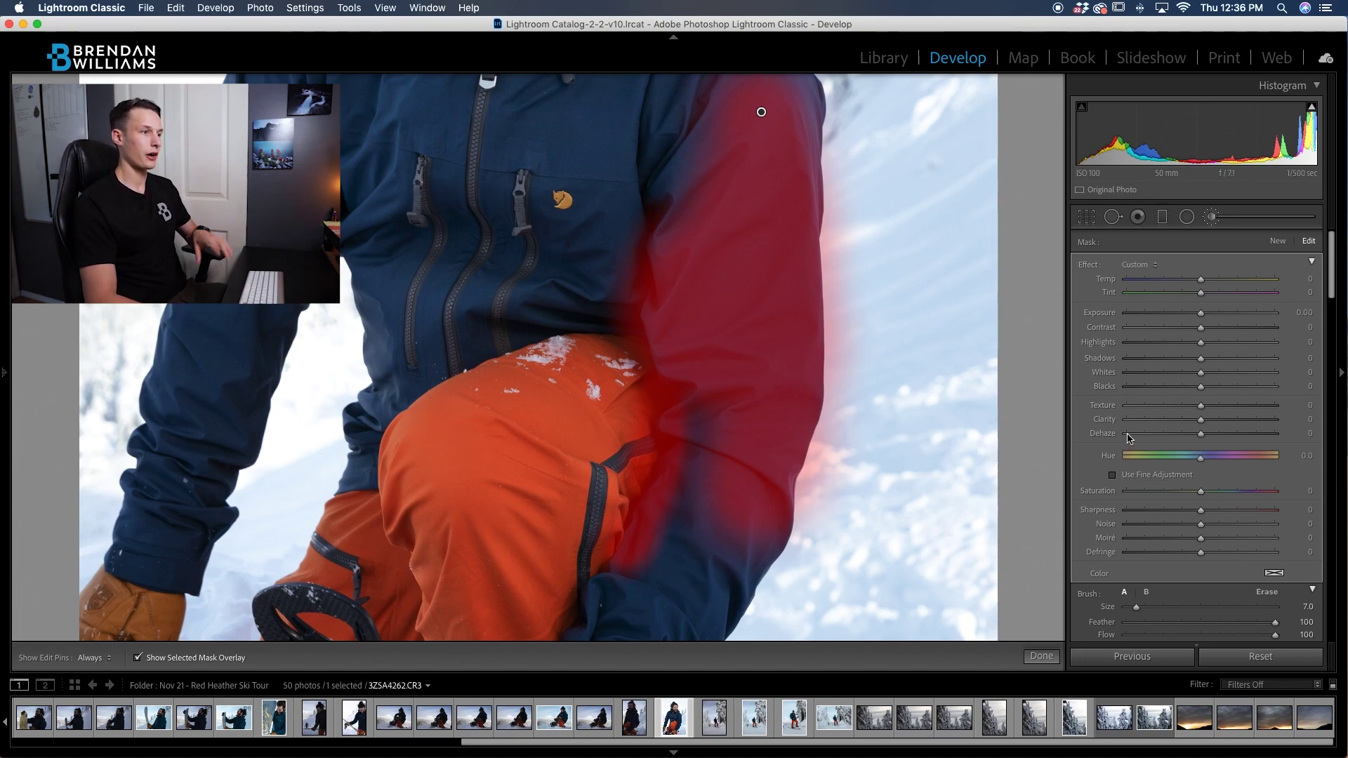
# Discard the loose sleeve mask, enable Auto Mask, and brush a new mask down the outer sleeve to the forearm
pyautogui.scroll(-1, 1130, 449)
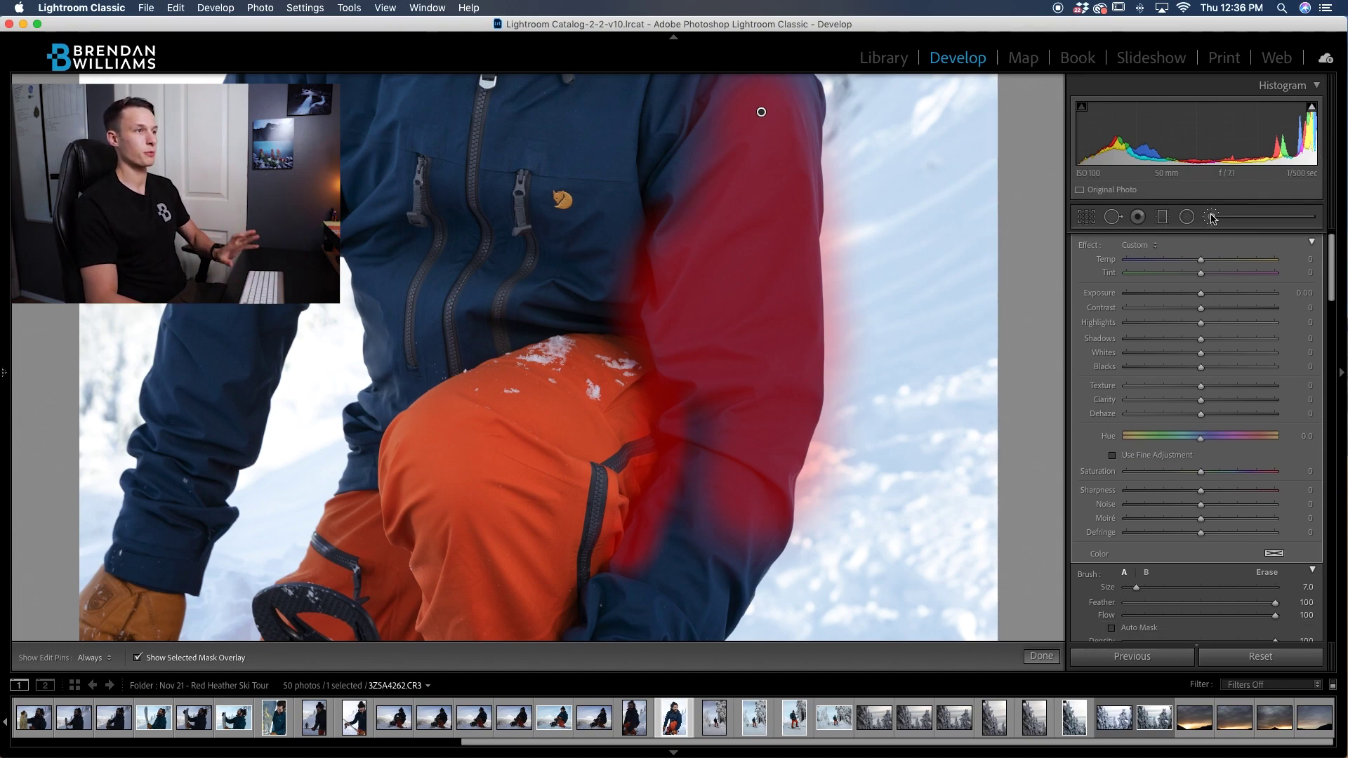
pyautogui.scroll(-4, 1187, 421)
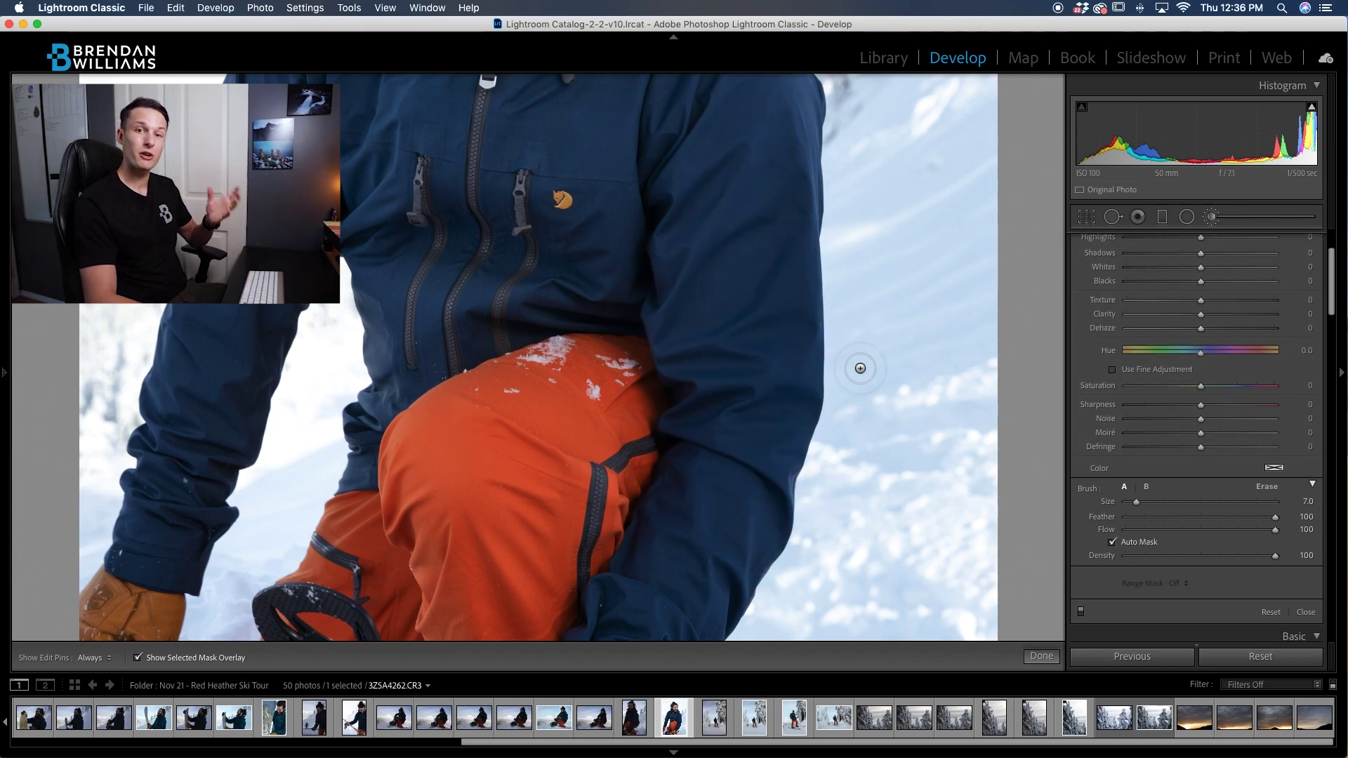
pyautogui.click(808, 342)
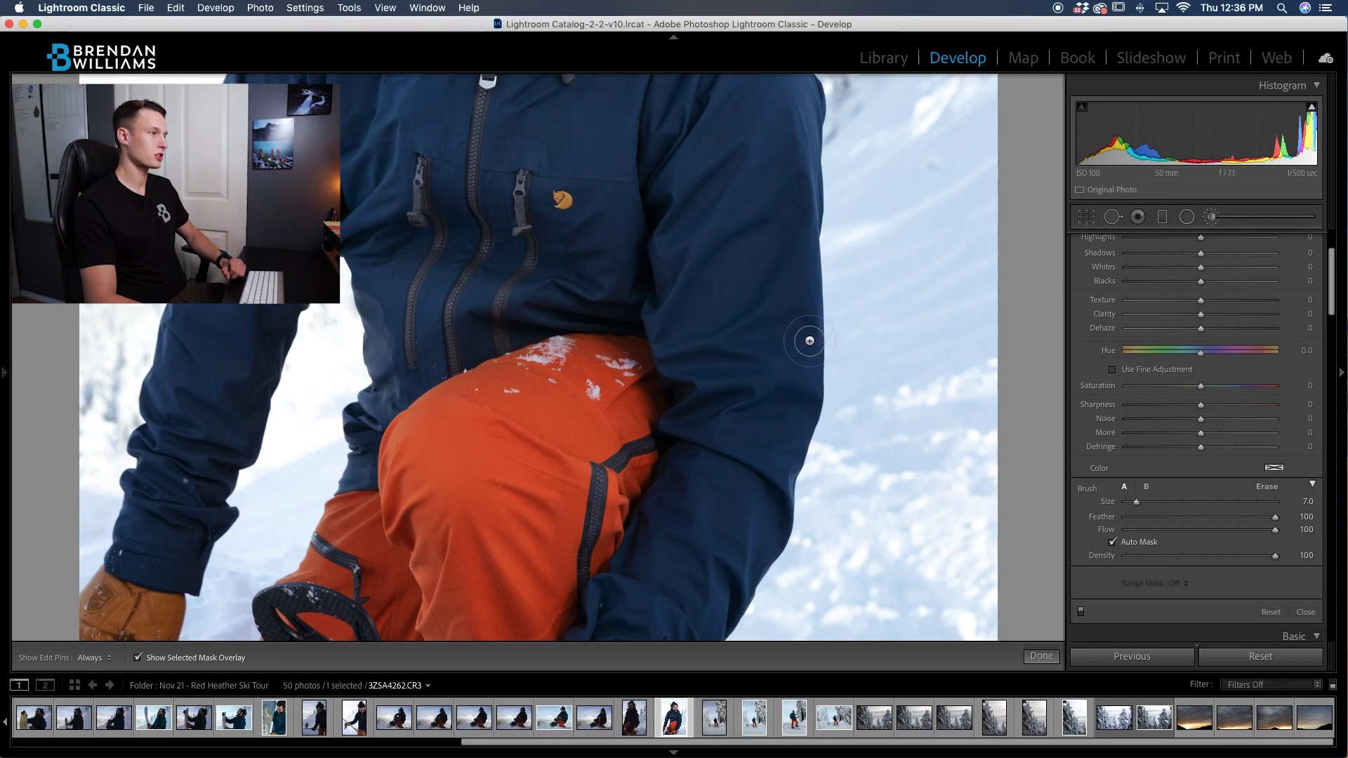
pyautogui.press('h')
pyautogui.moveTo(802, 257)
pyautogui.mouseDown()
pyautogui.moveTo(793, 302)
pyautogui.moveTo(801, 200)
pyautogui.moveTo(801, 430)
pyautogui.moveTo(769, 541)
pyautogui.moveTo(775, 521)
pyautogui.moveTo(732, 587)
pyautogui.moveTo(779, 404)
pyautogui.moveTo(781, 440)
pyautogui.moveTo(790, 409)
pyautogui.moveTo(784, 224)
pyautogui.moveTo(731, 380)
pyautogui.mouseUp()
pyautogui.moveTo(651, 571)
pyautogui.mouseDown()
pyautogui.moveTo(620, 594)
pyautogui.moveTo(630, 569)
pyautogui.moveTo(609, 607)
pyautogui.moveTo(640, 568)
pyautogui.moveTo(637, 580)
pyautogui.moveTo(670, 501)
pyautogui.mouseUp()
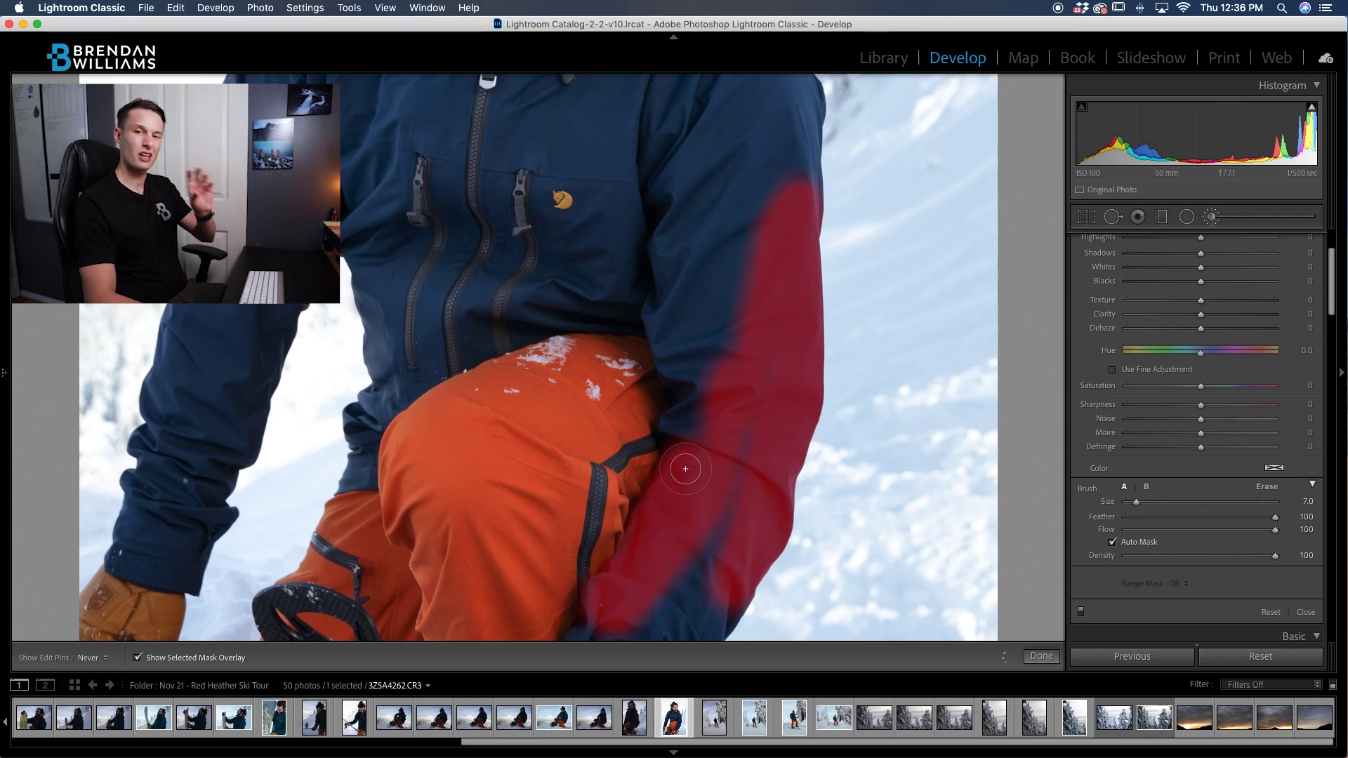
pyautogui.press('h')
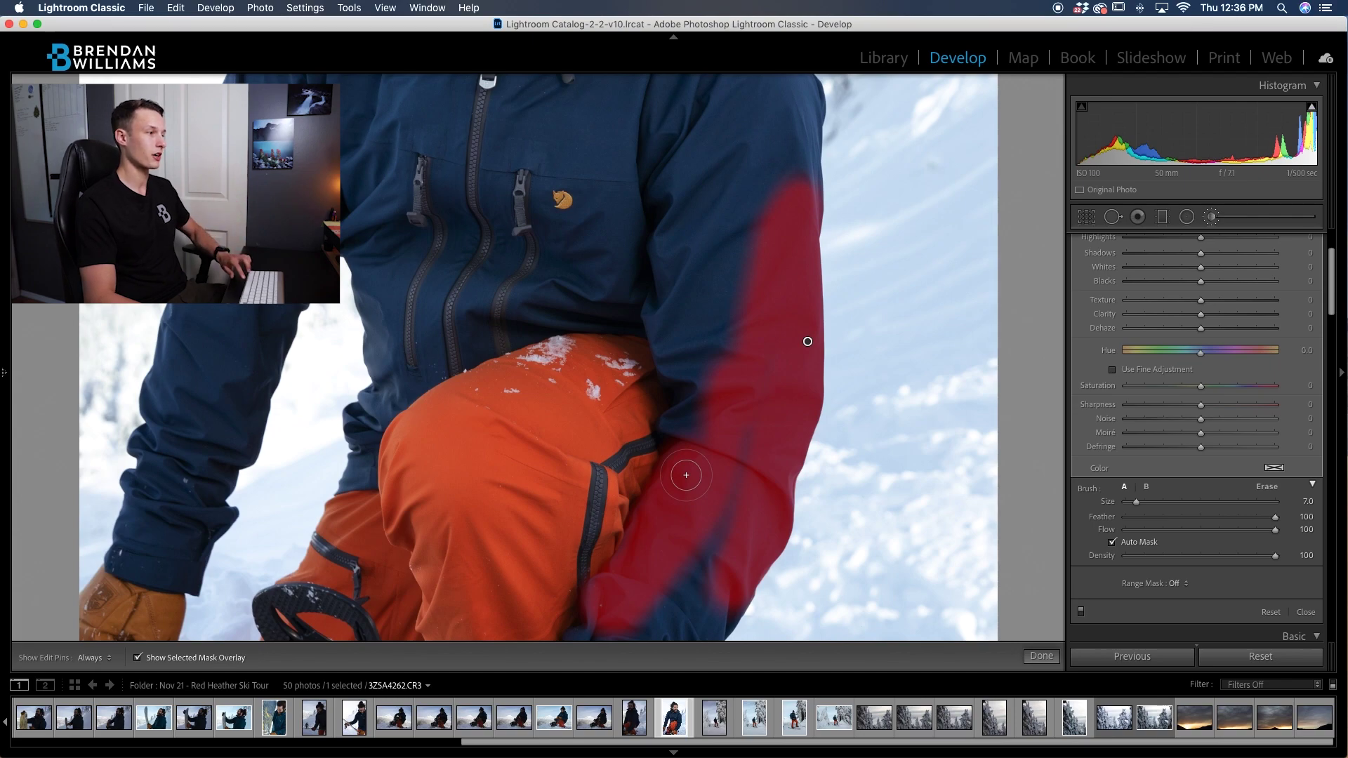
# Brush the mask along the inner forearm and across the cuff above the glove
pyautogui.moveTo(689, 506); pyautogui.dragTo(742, 335)
pyautogui.moveTo(607, 456)
pyautogui.mouseDown()
pyautogui.moveTo(610, 426)
pyautogui.moveTo(611, 455)
pyautogui.moveTo(563, 503)
pyautogui.mouseUp()
pyautogui.press('h')
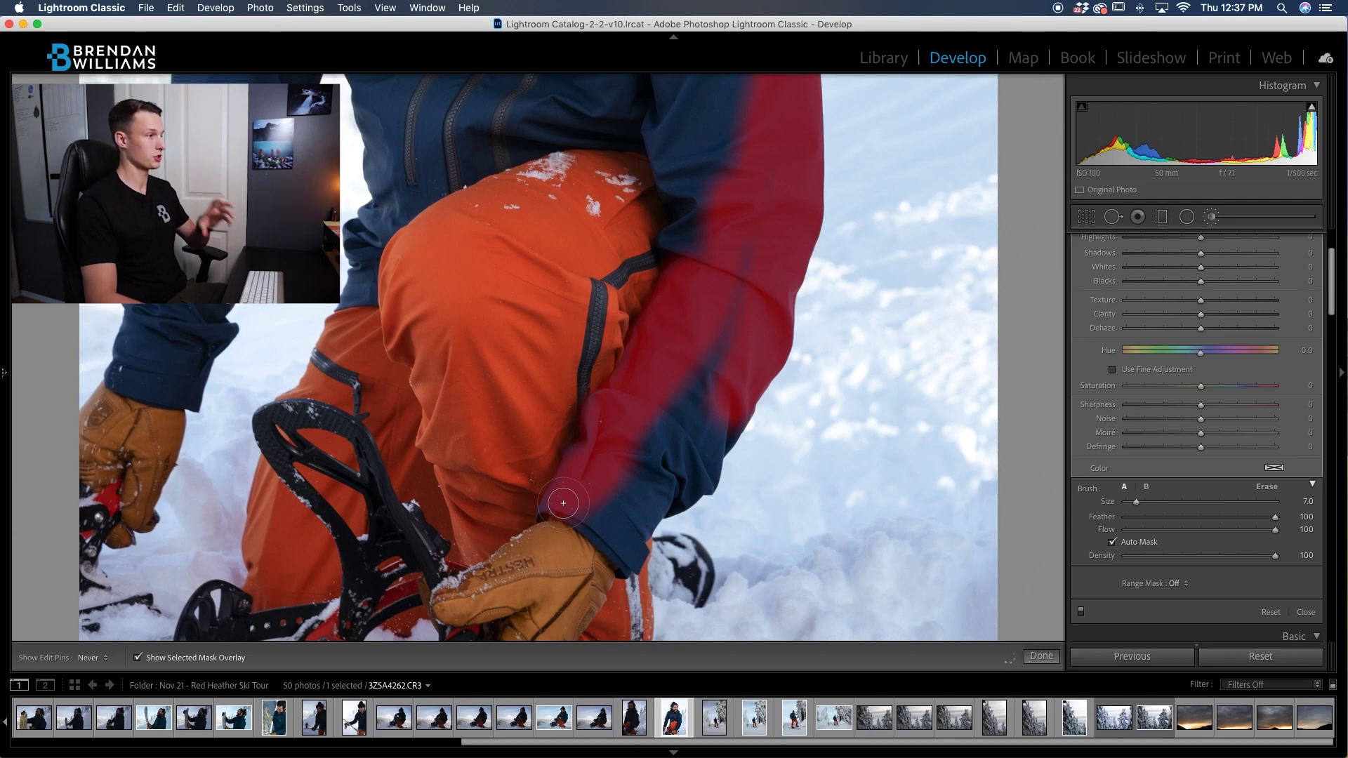
pyautogui.moveTo(564, 501); pyautogui.dragTo(606, 521)
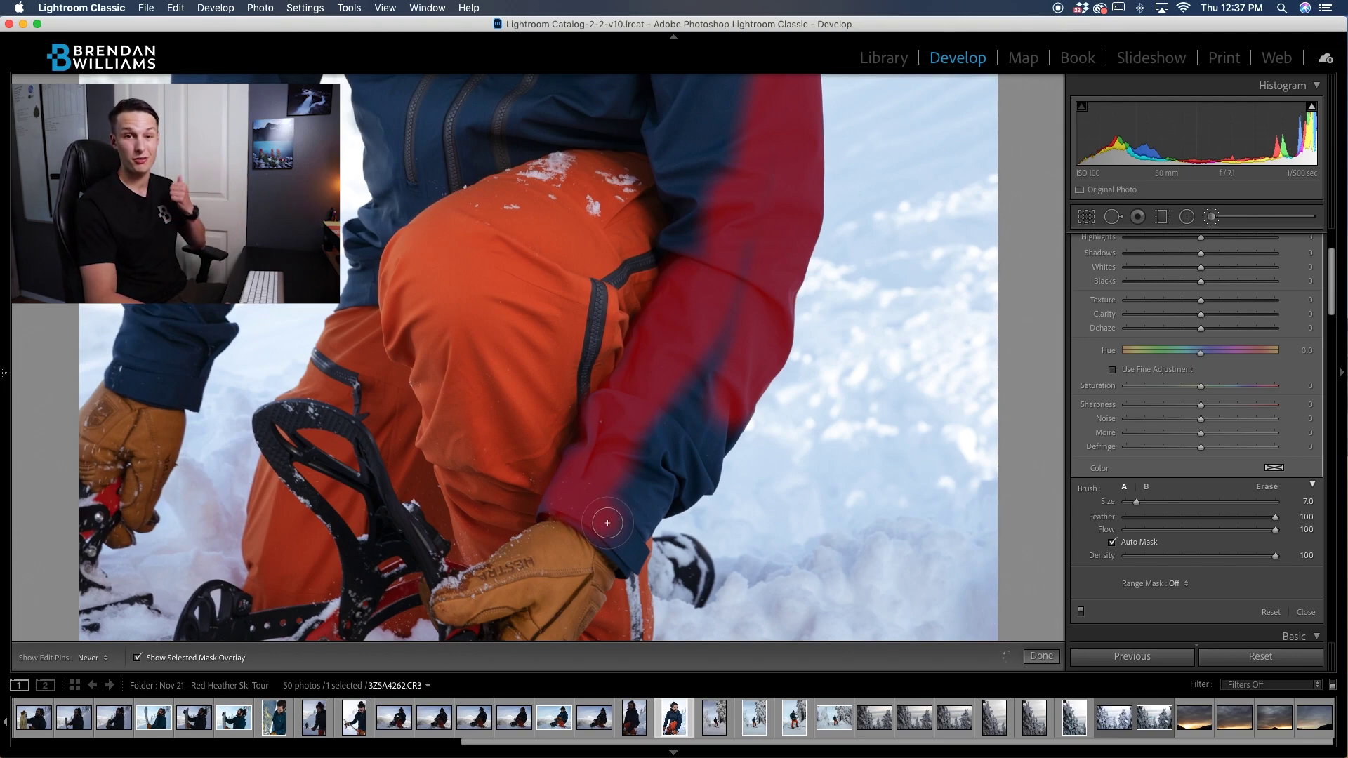
pyautogui.moveTo(607, 523); pyautogui.dragTo(622, 528)
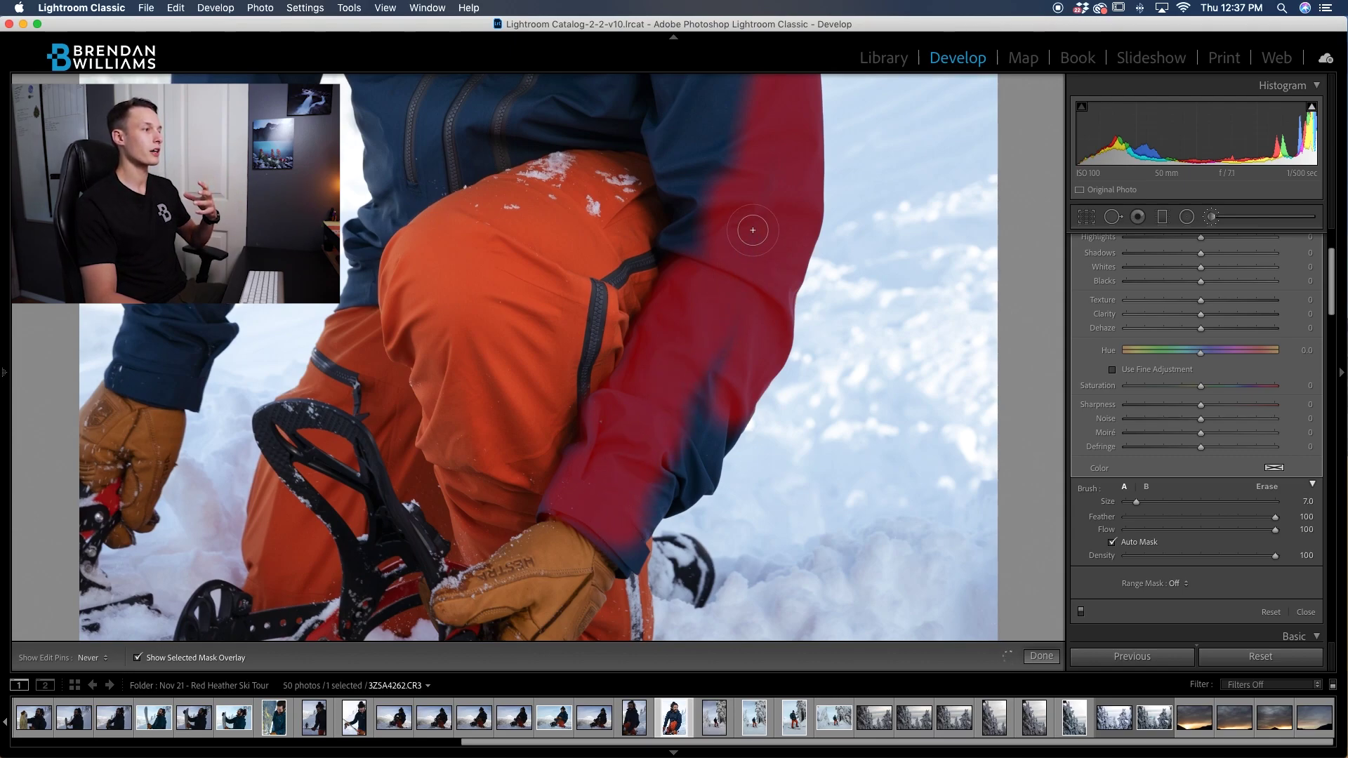
# Fill in the unmasked underside of the forearm and the rest of the cuff
pyautogui.moveTo(680, 438)
pyautogui.mouseDown()
pyautogui.moveTo(727, 417)
pyautogui.moveTo(703, 480)
pyautogui.mouseUp()
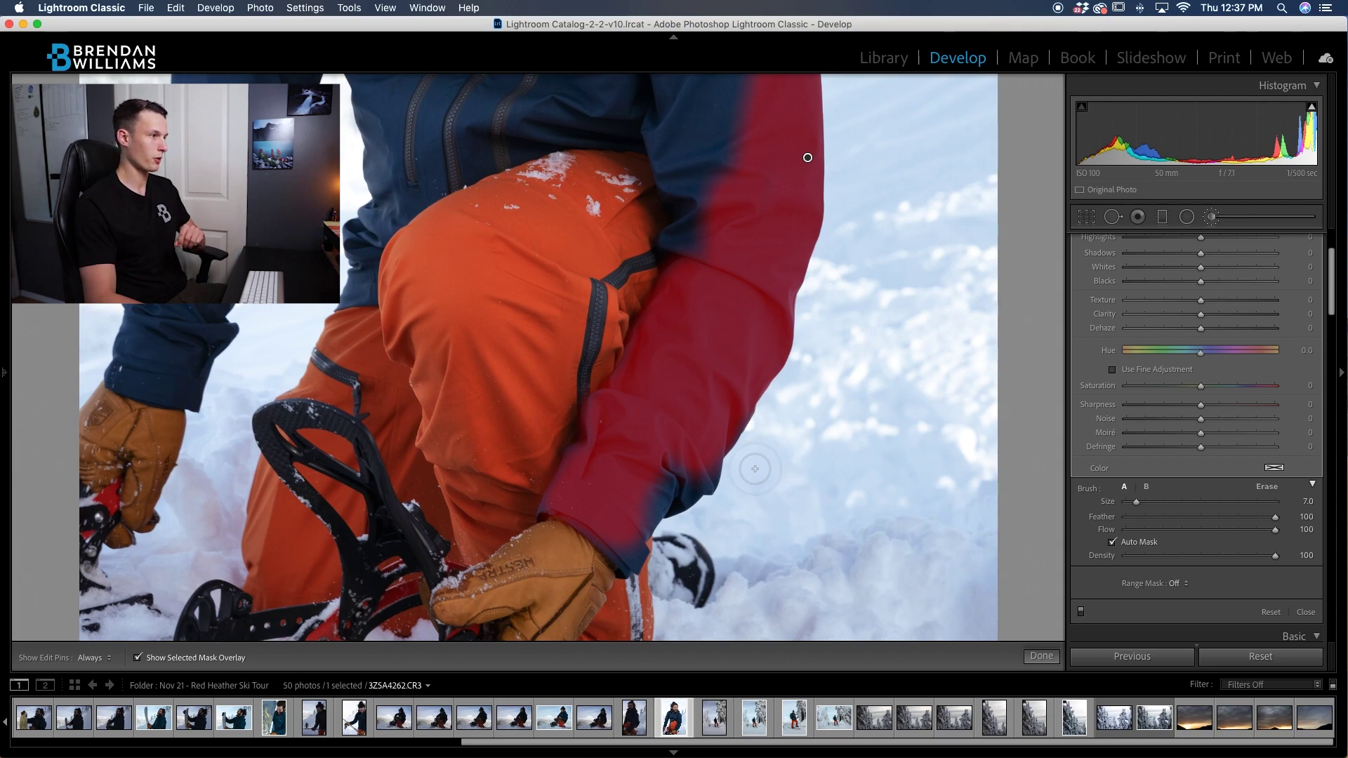
pyautogui.moveTo(719, 455)
pyautogui.mouseDown()
pyautogui.moveTo(697, 477)
pyautogui.moveTo(654, 497)
pyautogui.moveTo(664, 479)
pyautogui.moveTo(632, 520)
pyautogui.moveTo(635, 553)
pyautogui.moveTo(579, 500)
pyautogui.mouseUp()
pyautogui.press('h')
pyautogui.press('h')
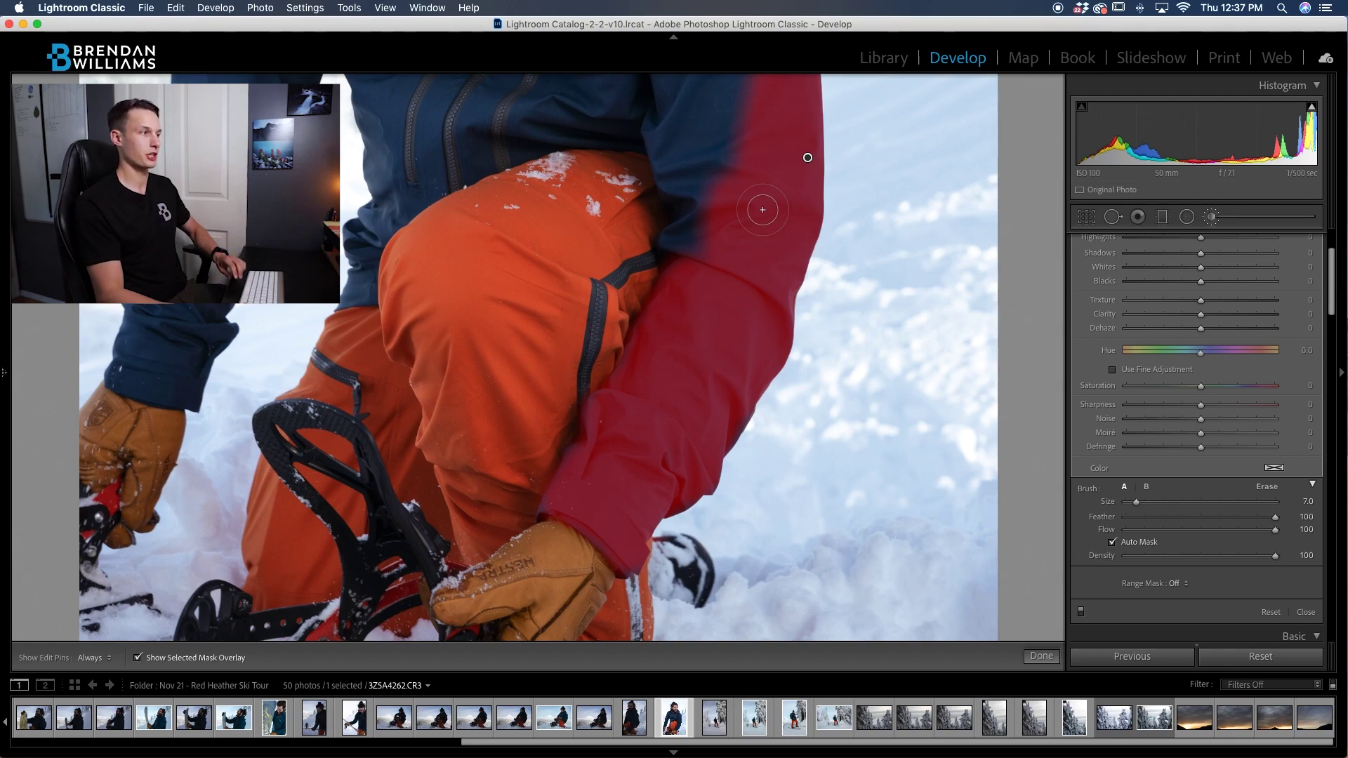
# Check the Range Mask options for the brush mask without choosing one
pyautogui.scroll(5, 744, 267)
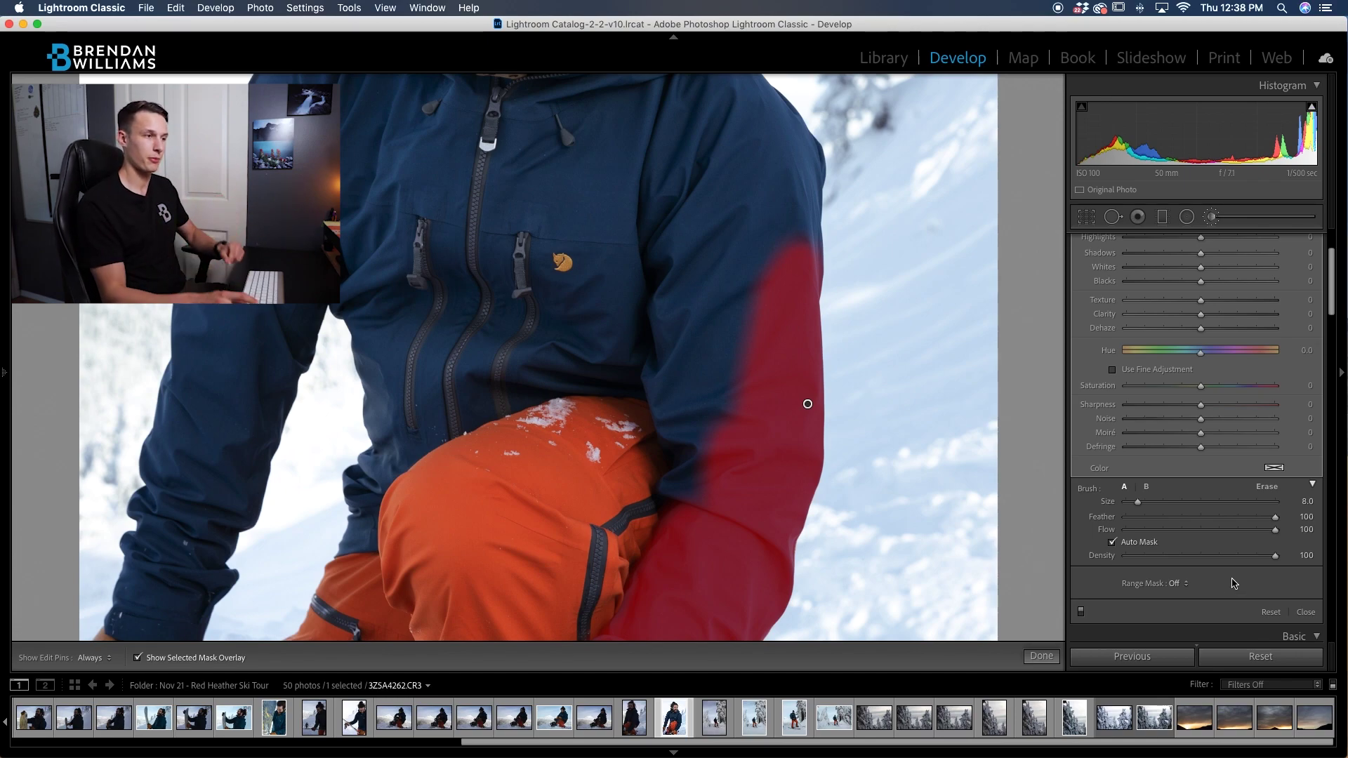
pyautogui.click(1183, 584)
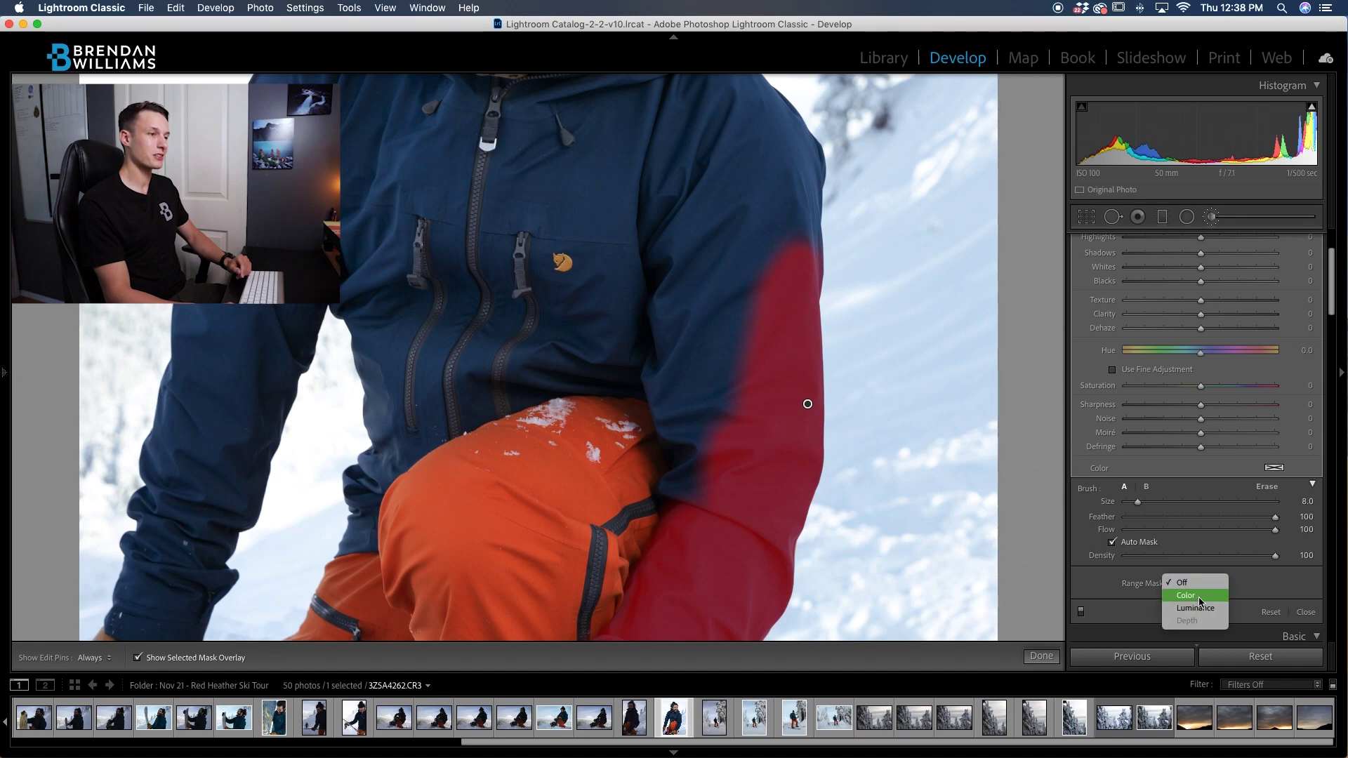
pyautogui.click(1246, 595)
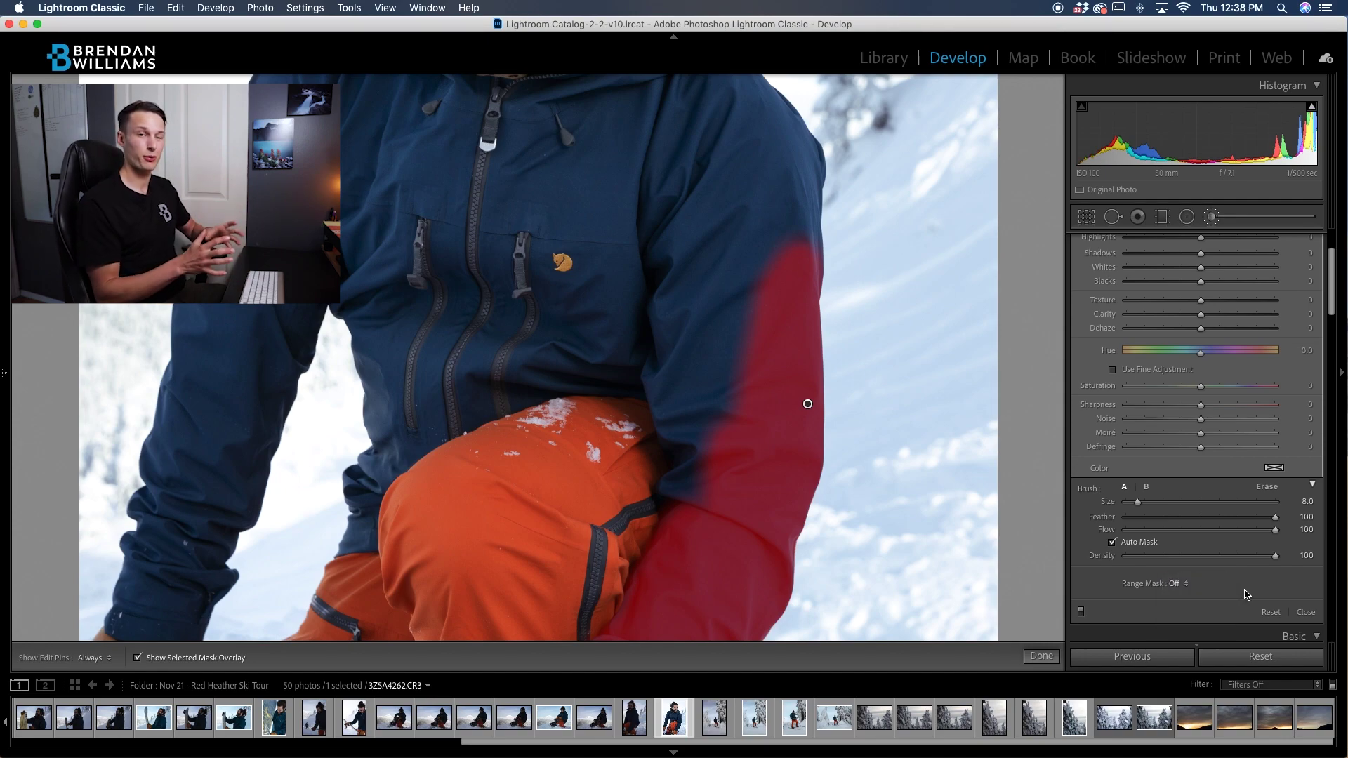
pyautogui.press('z')
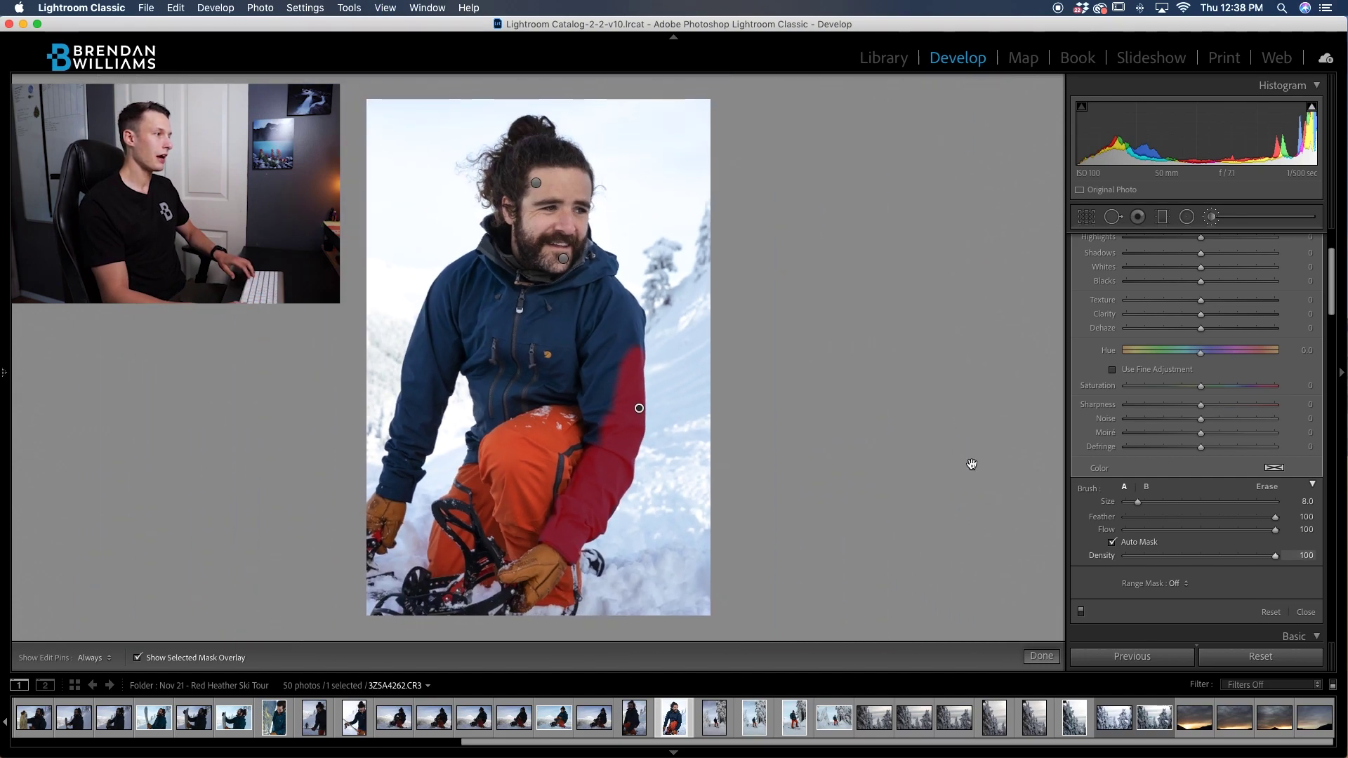
# Enlarge the brush to size 13.0 and paint the mask over the jacket's torso and other sleeve
pyautogui.scroll(5, 614, 419)
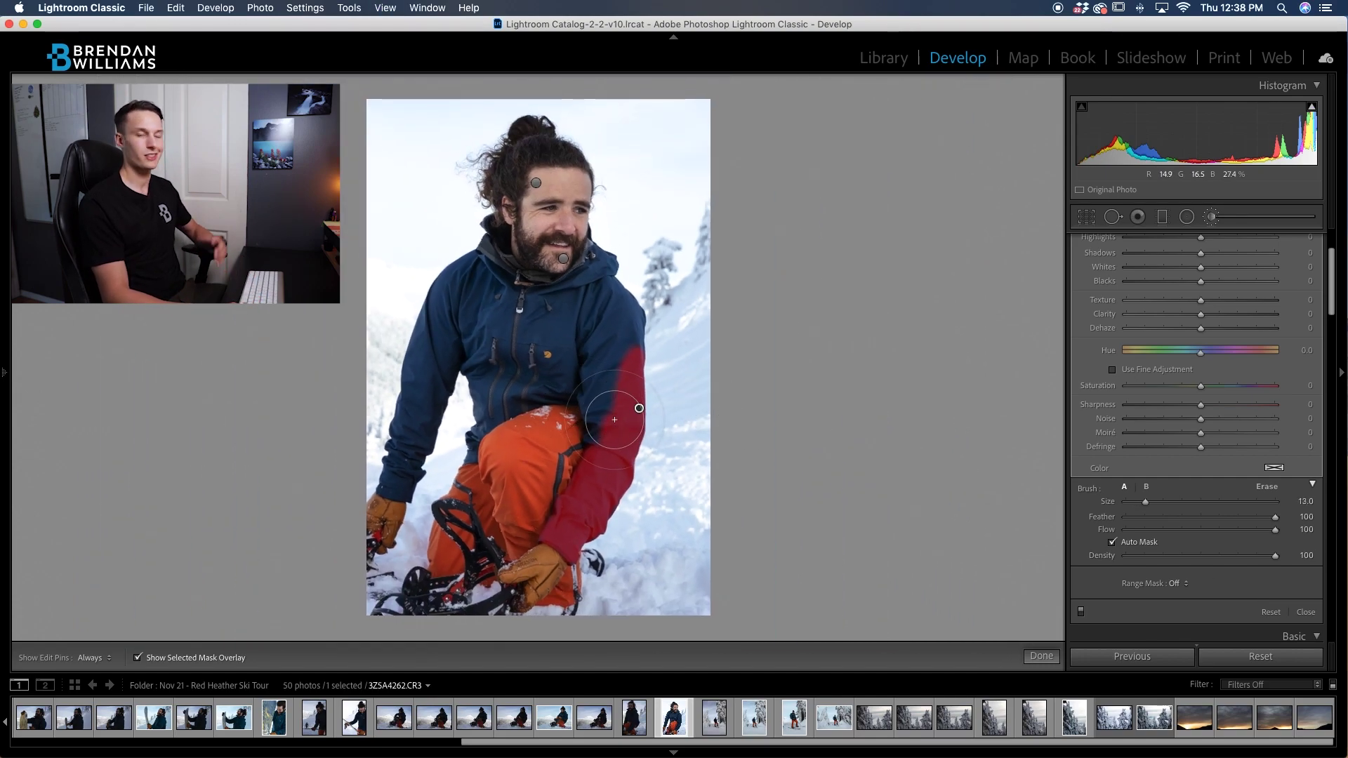
pyautogui.press('h')
pyautogui.moveTo(614, 427)
pyautogui.mouseDown()
pyautogui.moveTo(602, 316)
pyautogui.moveTo(502, 393)
pyautogui.moveTo(479, 307)
pyautogui.moveTo(458, 295)
pyautogui.moveTo(400, 481)
pyautogui.moveTo(408, 469)
pyautogui.mouseUp()
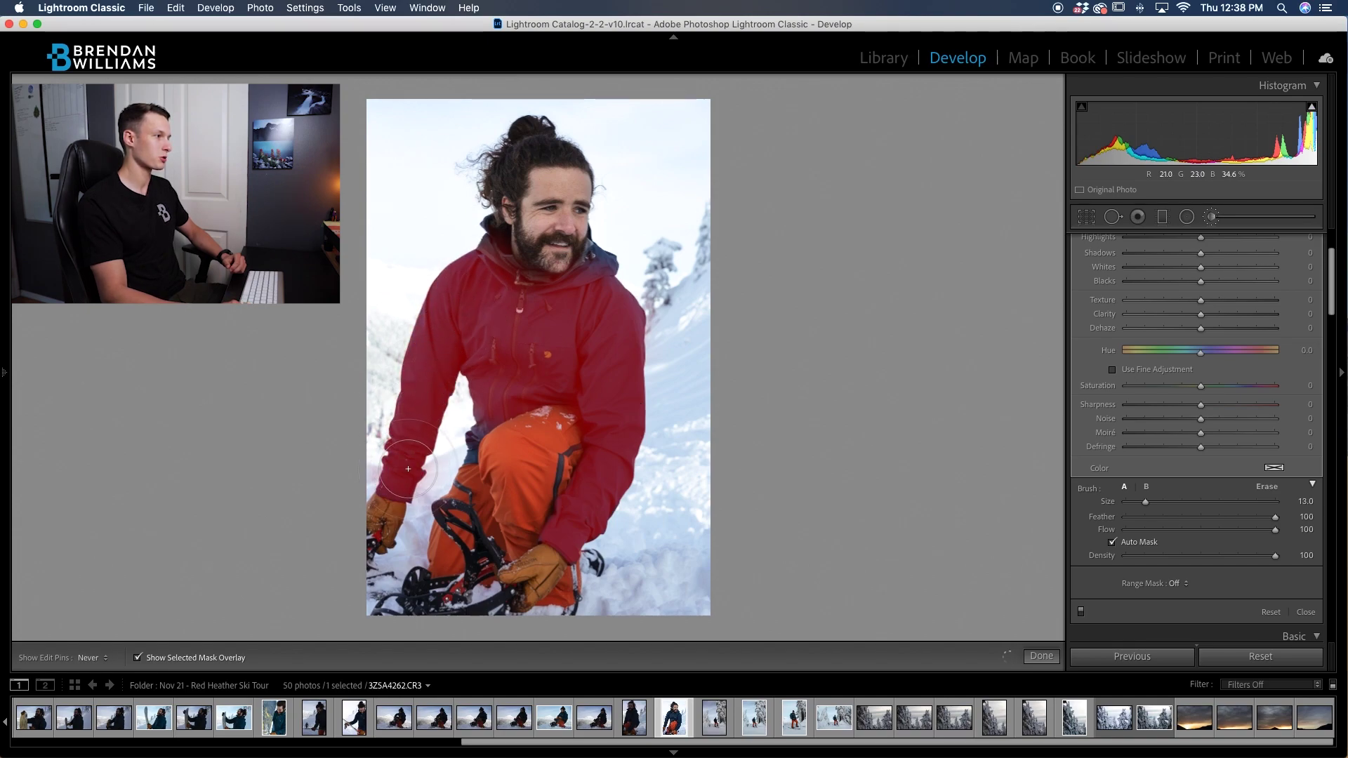
pyautogui.press('h')
# Reduce the brush to size 7.0 and mask the remaining jacket hem beside the raised knee
pyautogui.press('z')
pyautogui.press('[')
pyautogui.press('[')
pyautogui.press('[')
pyautogui.press('[')
pyautogui.press('[')
pyautogui.press('[')
pyautogui.press('h')
pyautogui.moveTo(380, 481)
pyautogui.mouseDown()
pyautogui.moveTo(354, 488)
pyautogui.moveTo(356, 545)
pyautogui.mouseUp()
pyautogui.press('h')
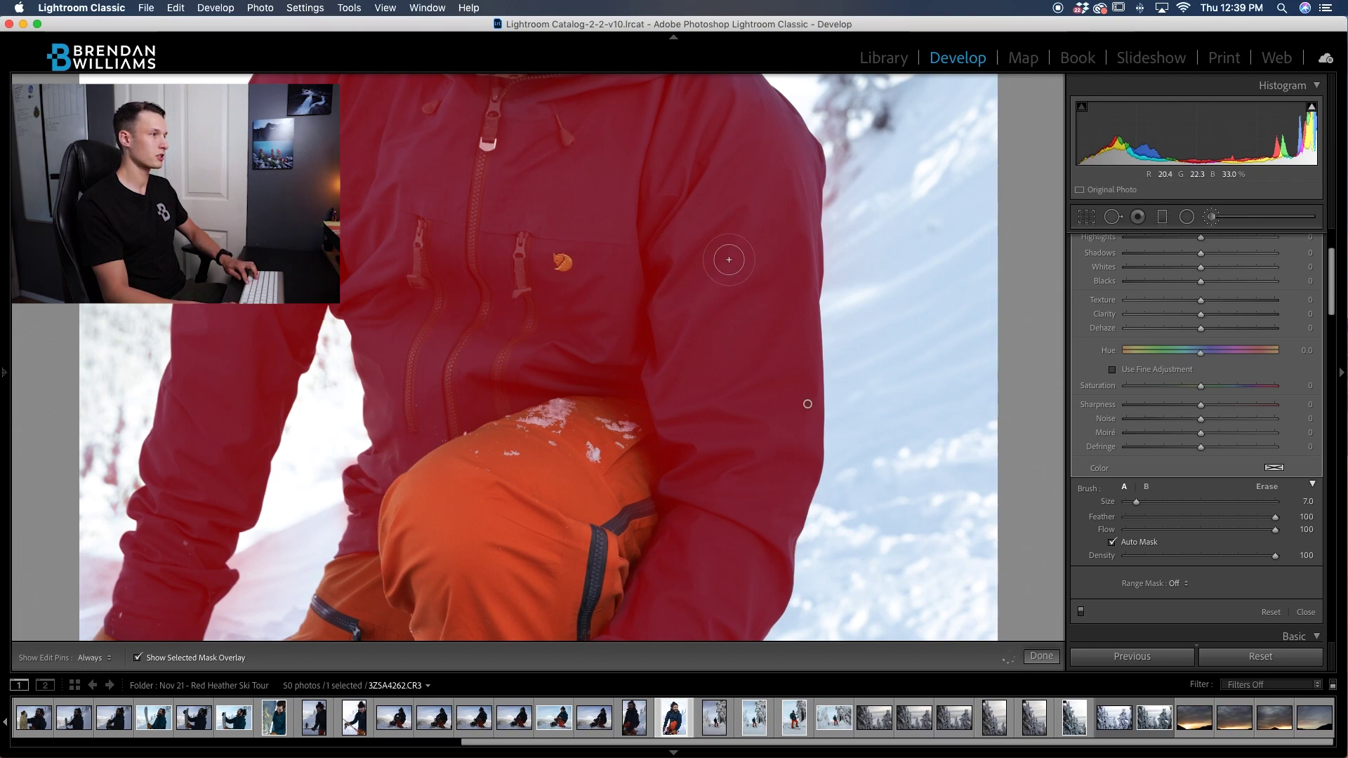
# Paint the mask over the rest of the hood and along the shoulder edge
pyautogui.press('h')
pyautogui.scroll(5, 728, 259)
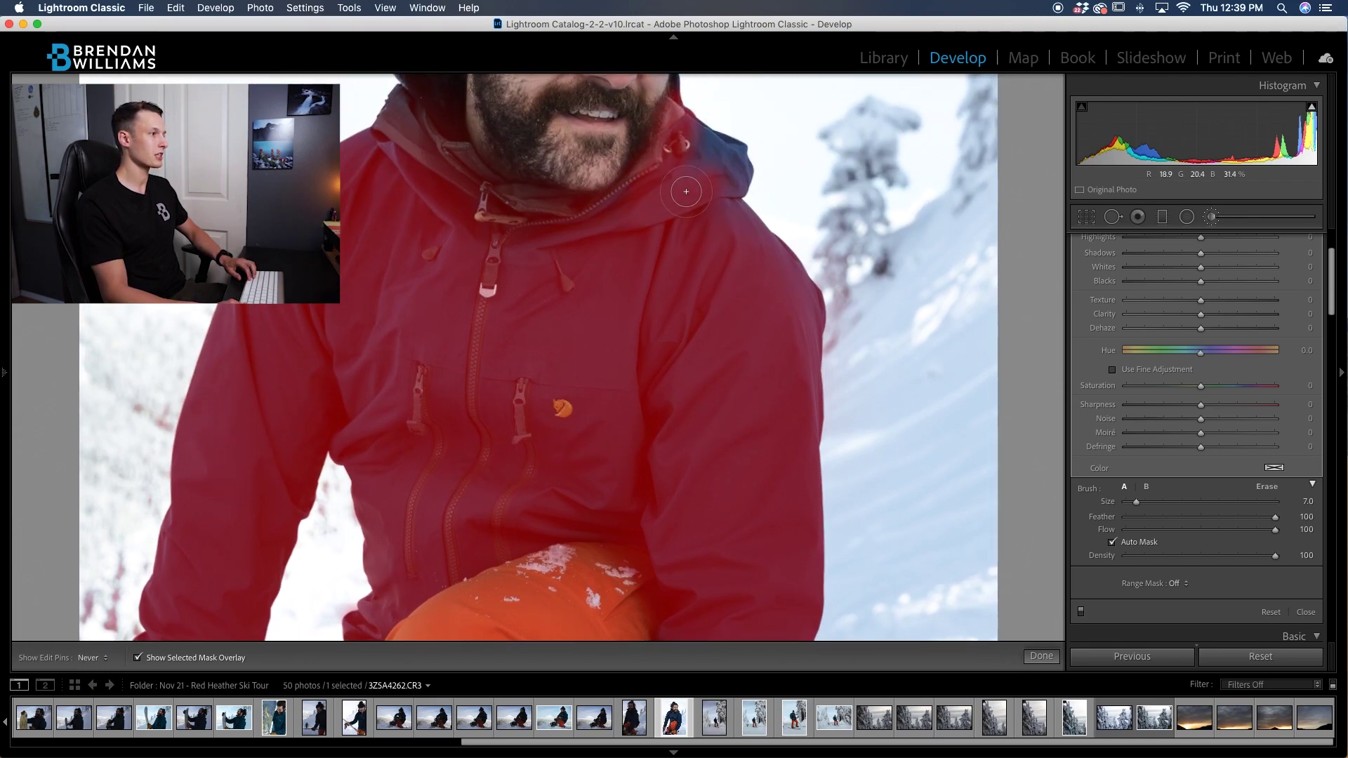
pyautogui.moveTo(730, 168)
pyautogui.mouseDown()
pyautogui.moveTo(772, 211)
pyautogui.moveTo(829, 351)
pyautogui.mouseUp()
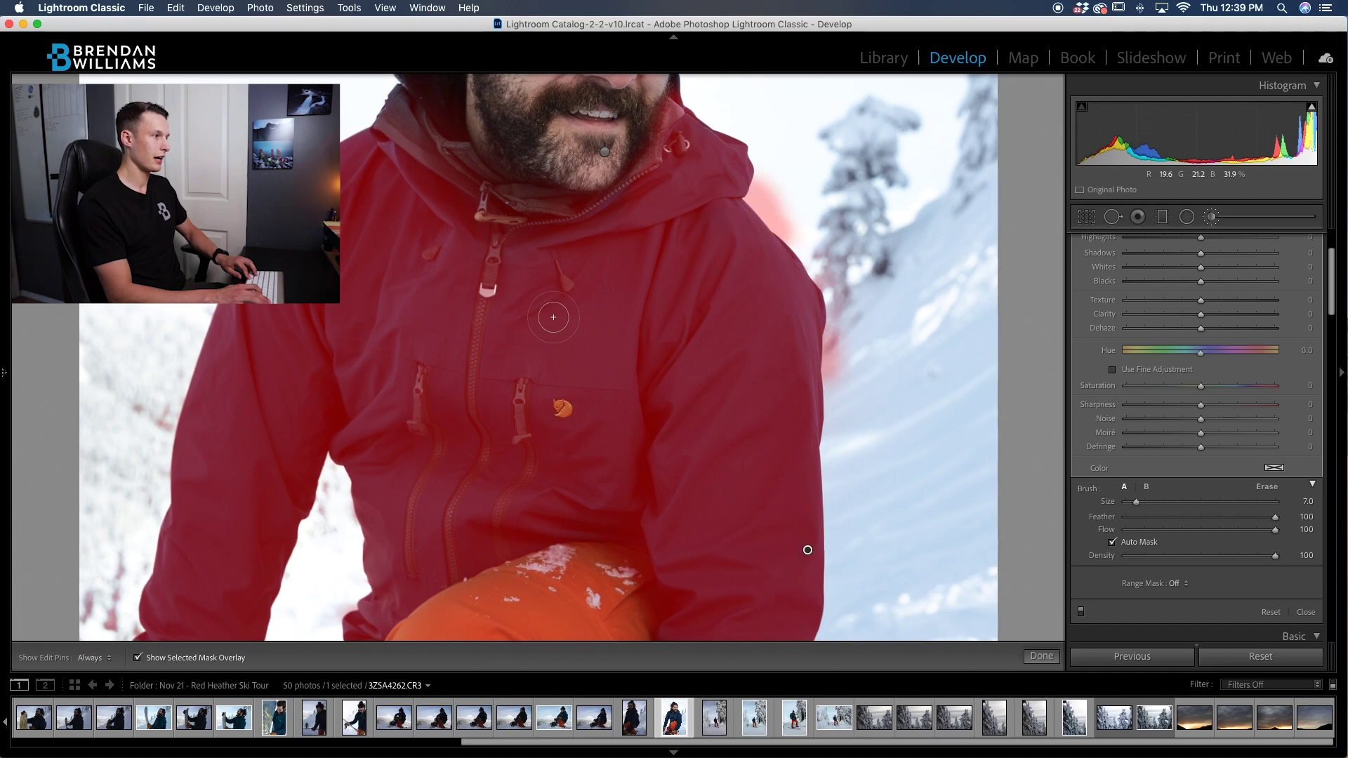
pyautogui.press('h')
# Set the Range Mask to Color and sample the jacket's blue on the upper sleeve
pyautogui.press('super+minus')
pyautogui.press('super+minus')
pyautogui.press('super+minus')
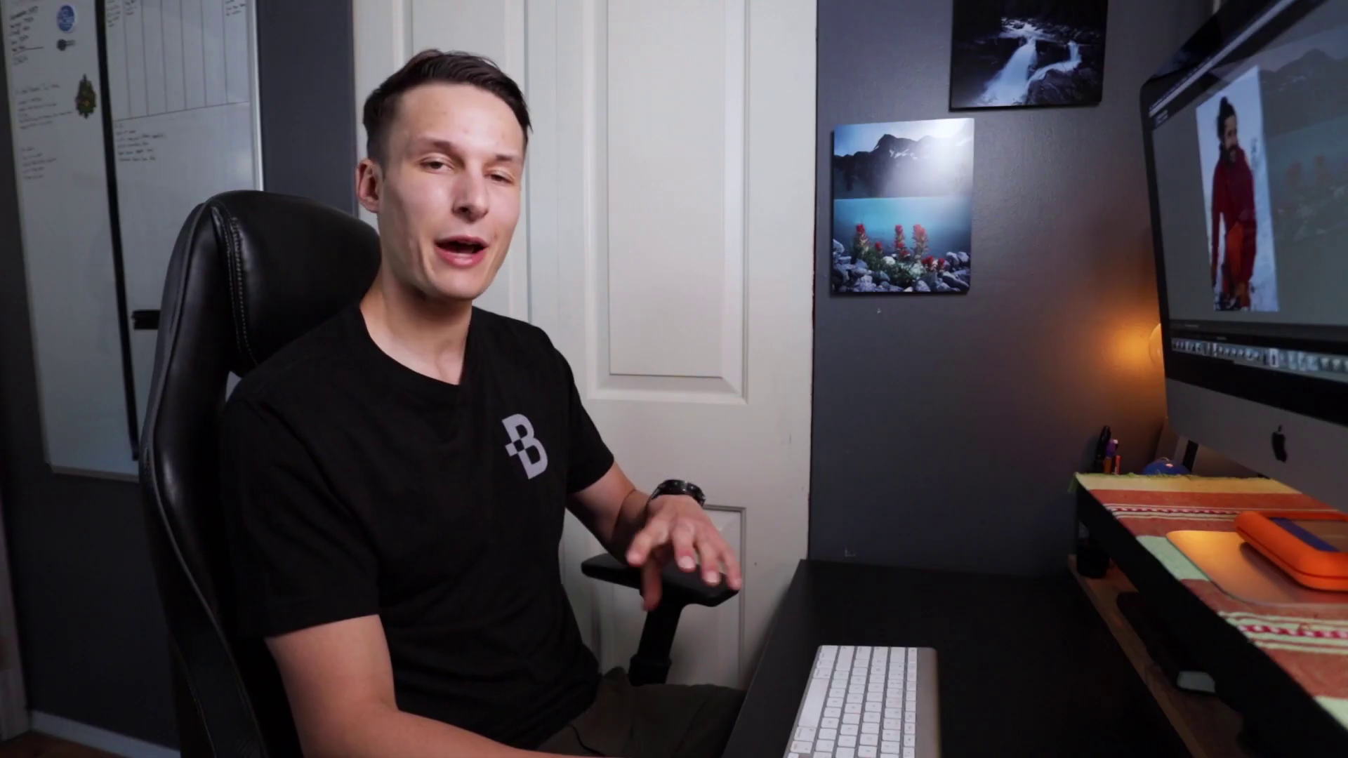
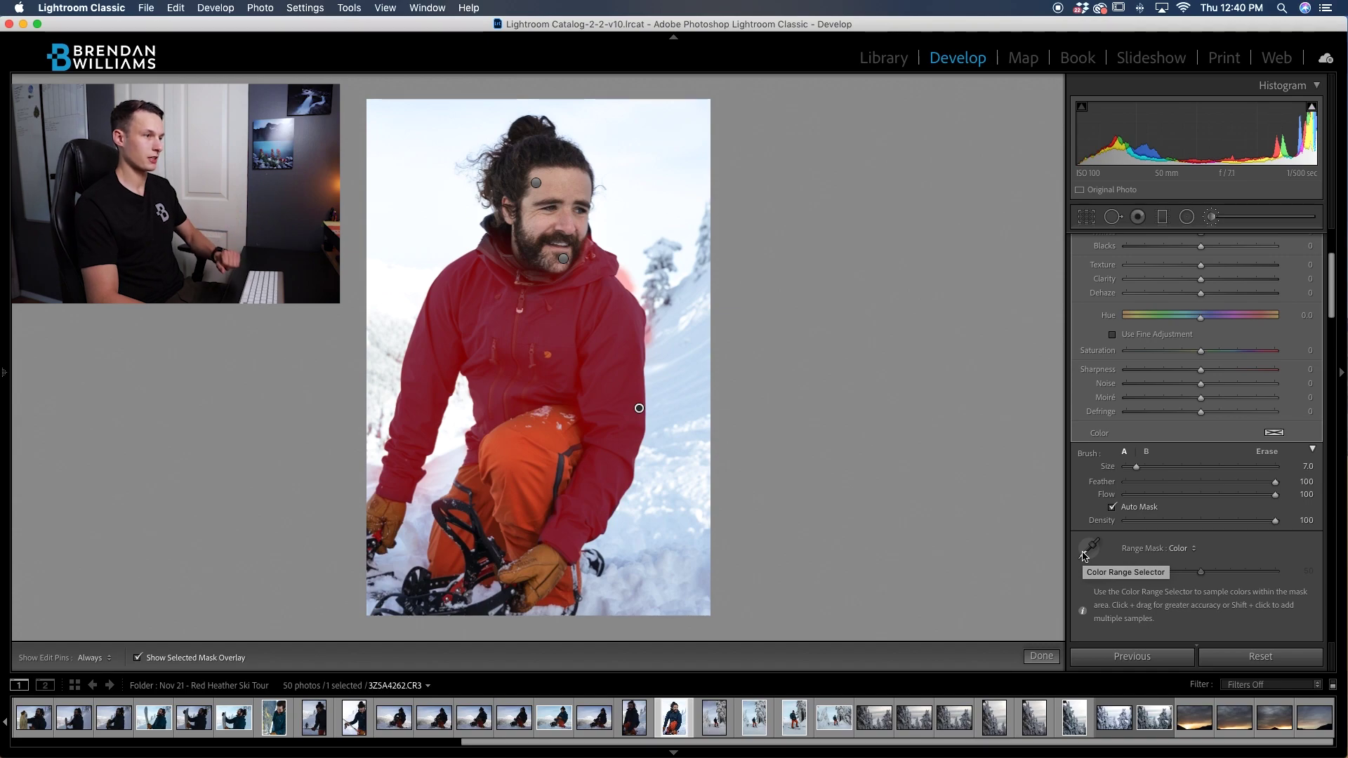
pyautogui.click(1085, 554)
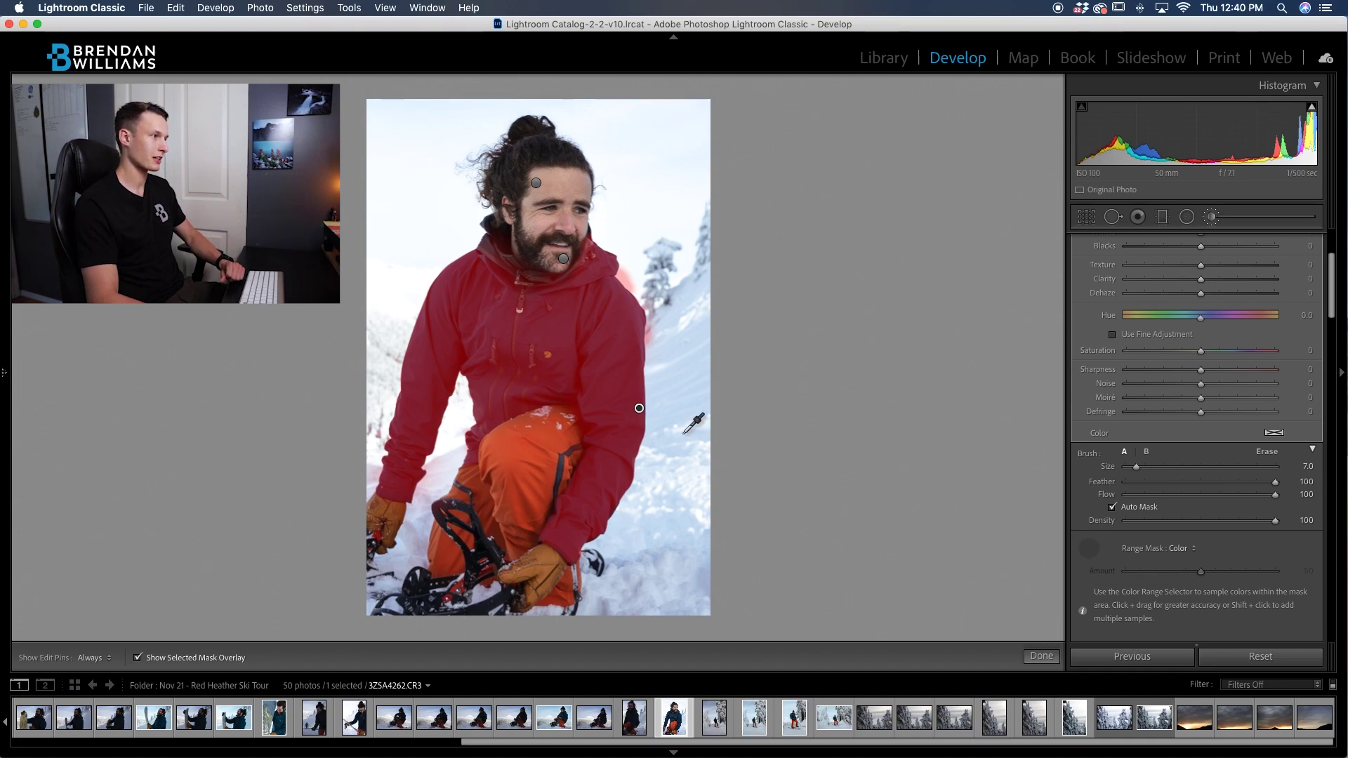
pyautogui.click(621, 345)
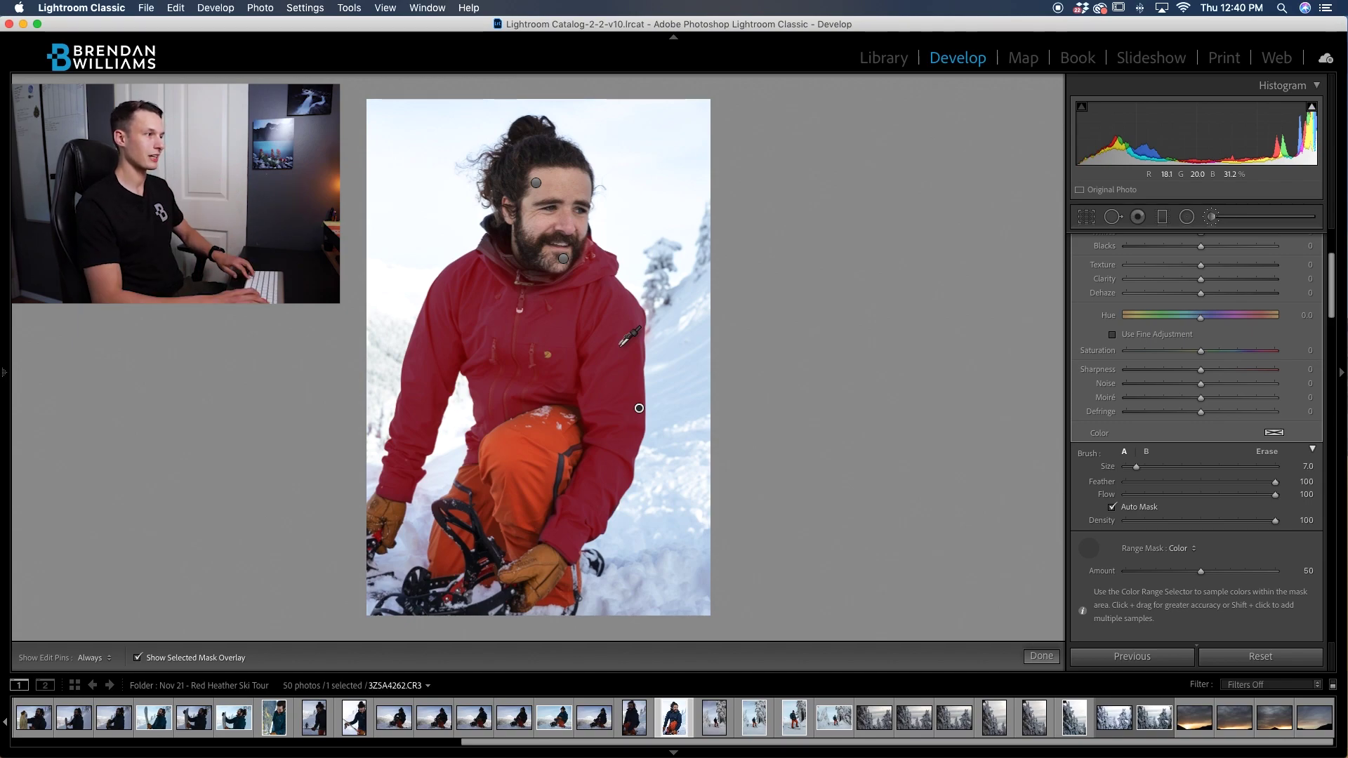
# Add a color sample on the jacket's chest to the Color range mask alongside the sleeve sample
pyautogui.press('z')
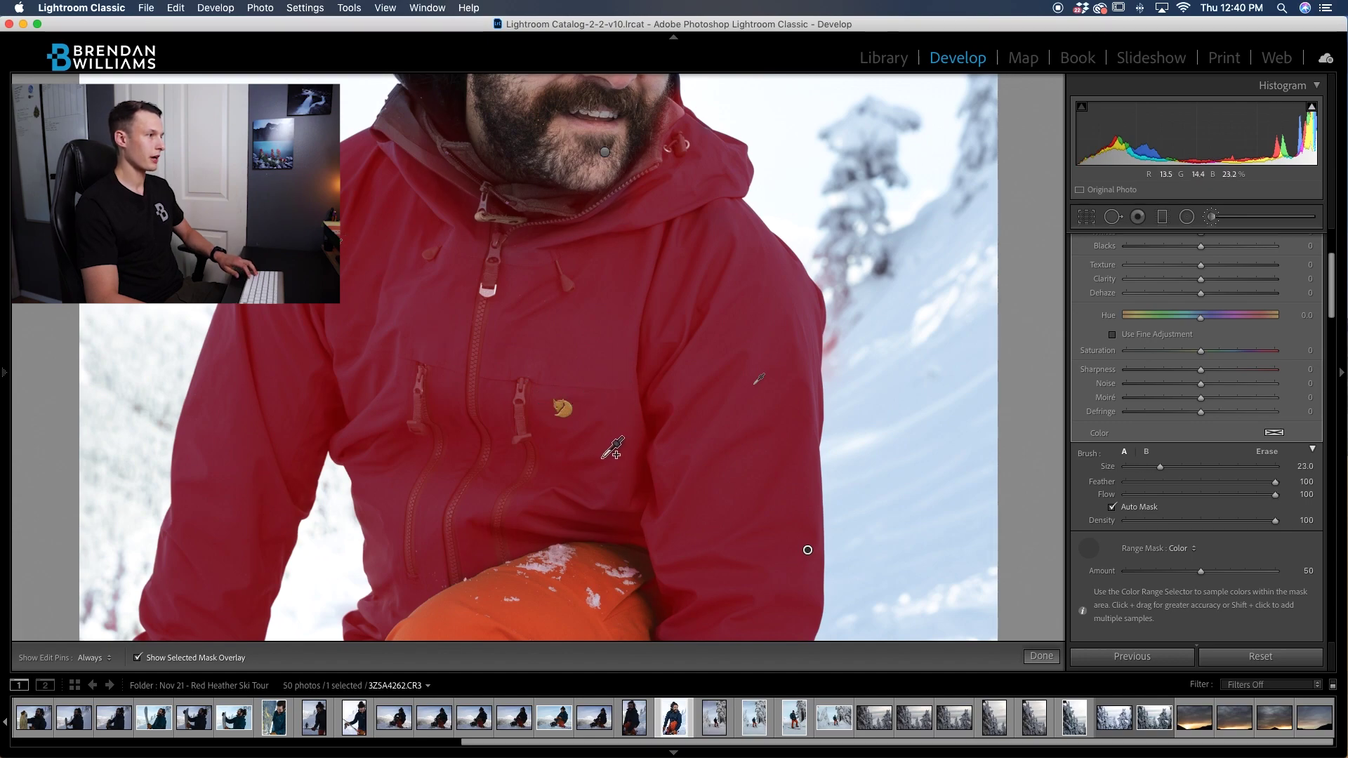
pyautogui.keyDown('shift'); pyautogui.click(602, 323); pyautogui.keyUp('shift')
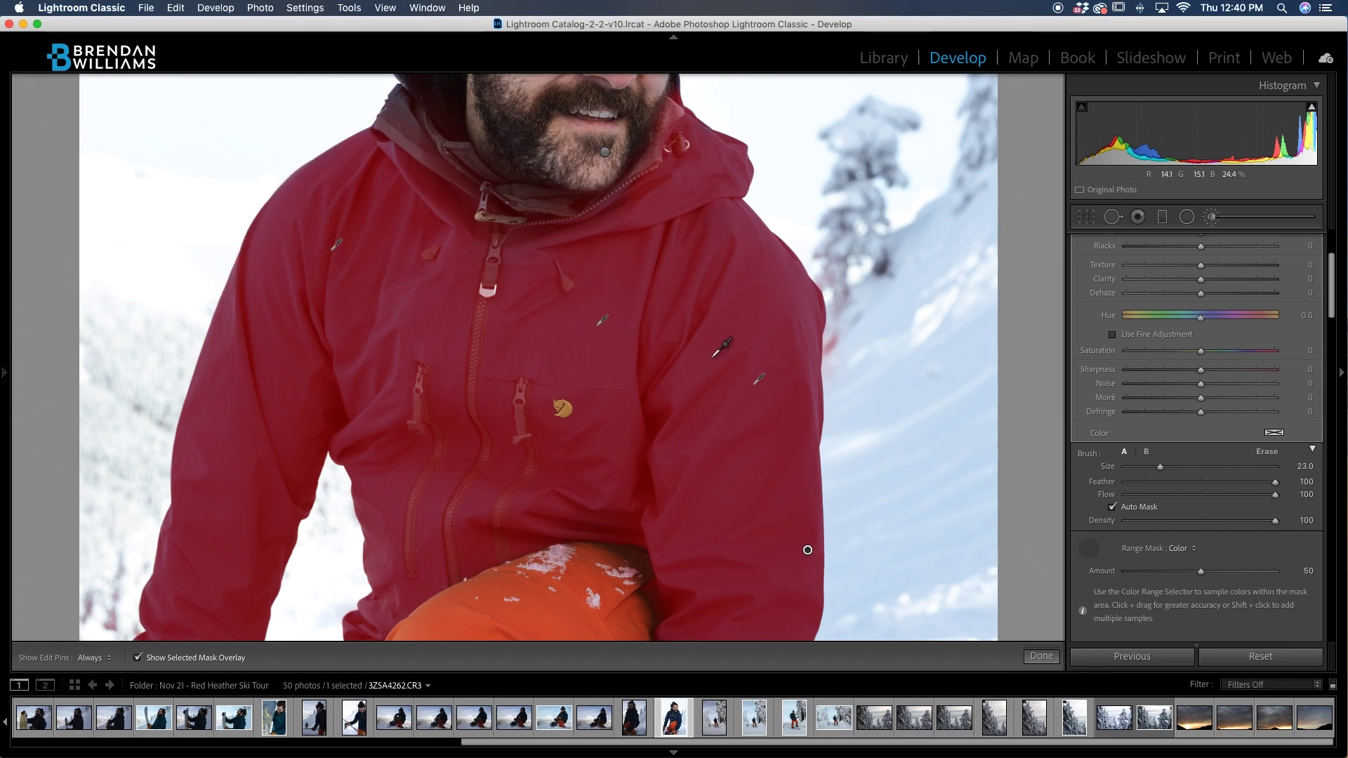
pyautogui.keyDown('shift'); pyautogui.click(758, 381); pyautogui.keyUp('shift')
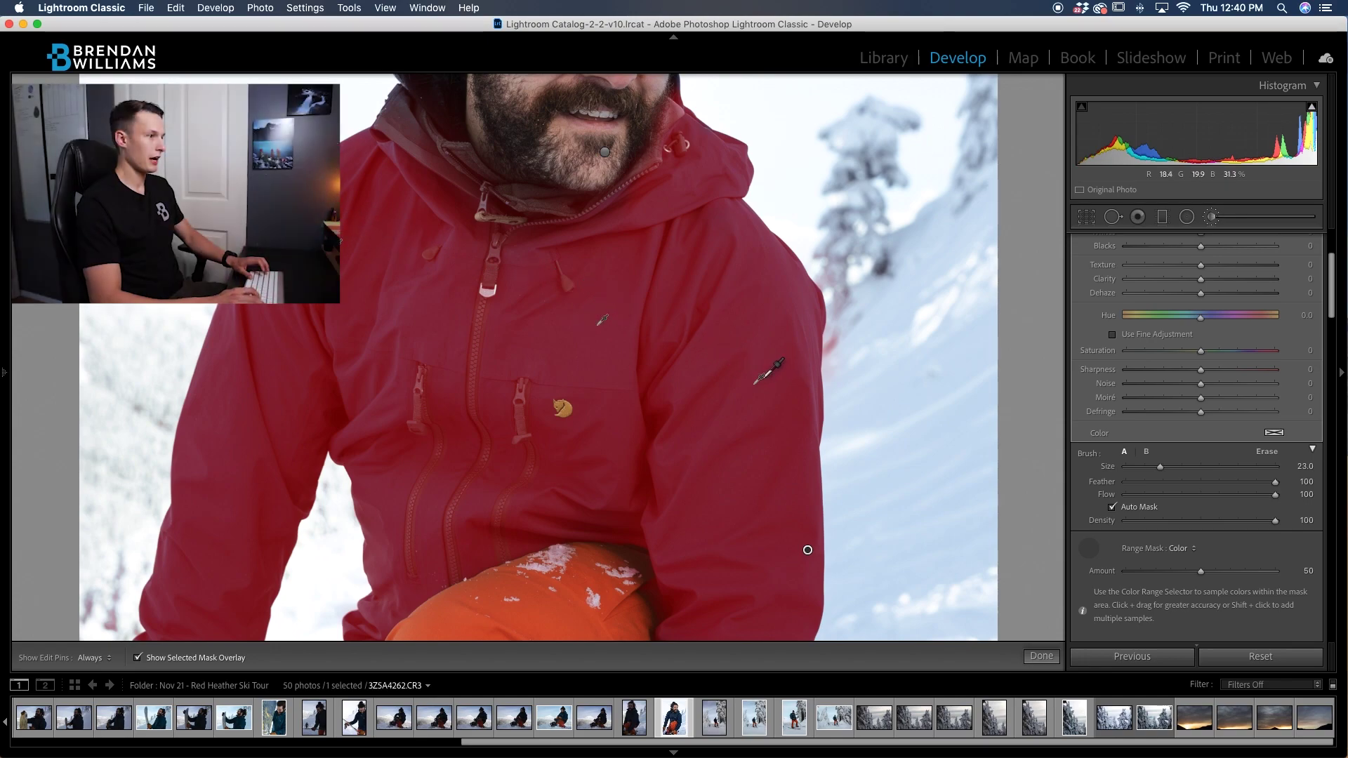
# Reduce the brush to size 6.0 and touch up the jacket mask along the lower sleeve beside the knee
pyautogui.moveTo(803, 473); pyautogui.dragTo(812, 211)
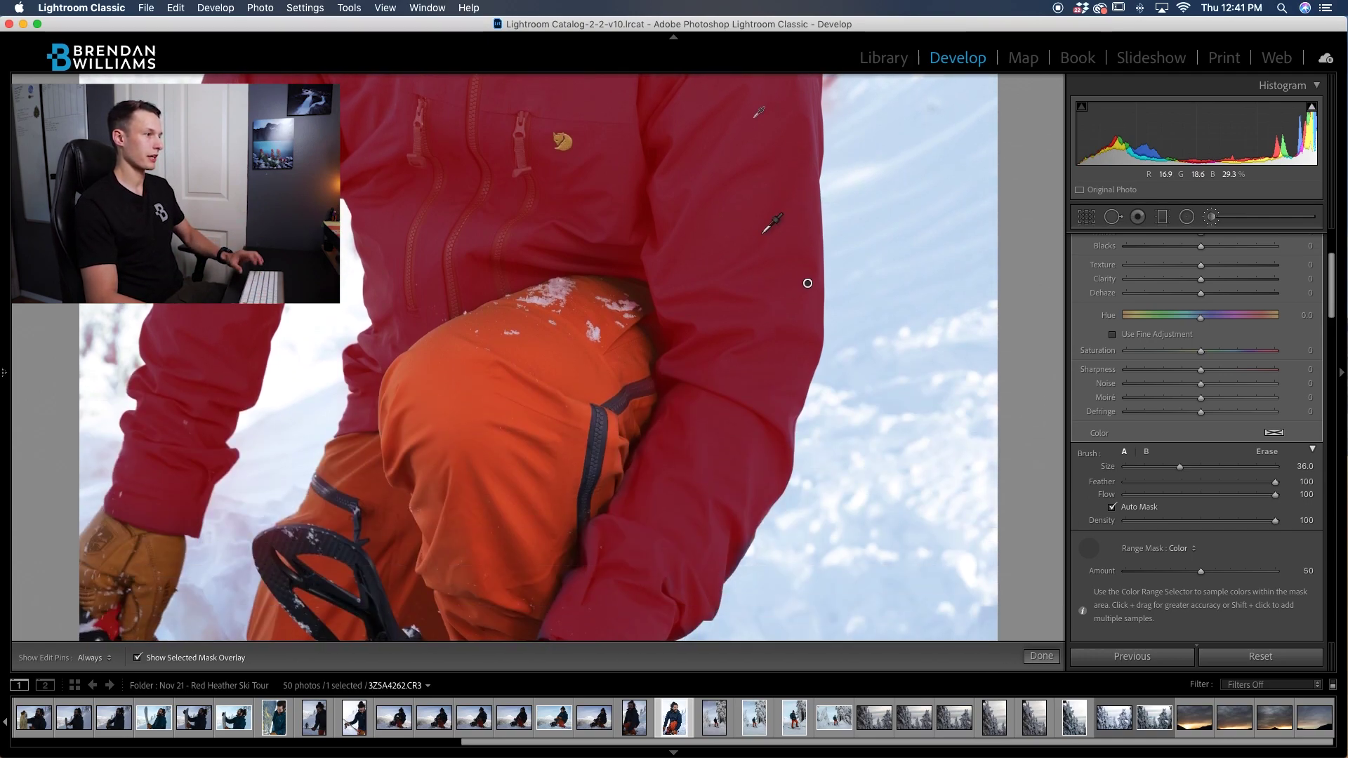
pyautogui.moveTo(730, 479); pyautogui.dragTo(747, 635)
pyautogui.moveTo(727, 421); pyautogui.dragTo(724, 453)
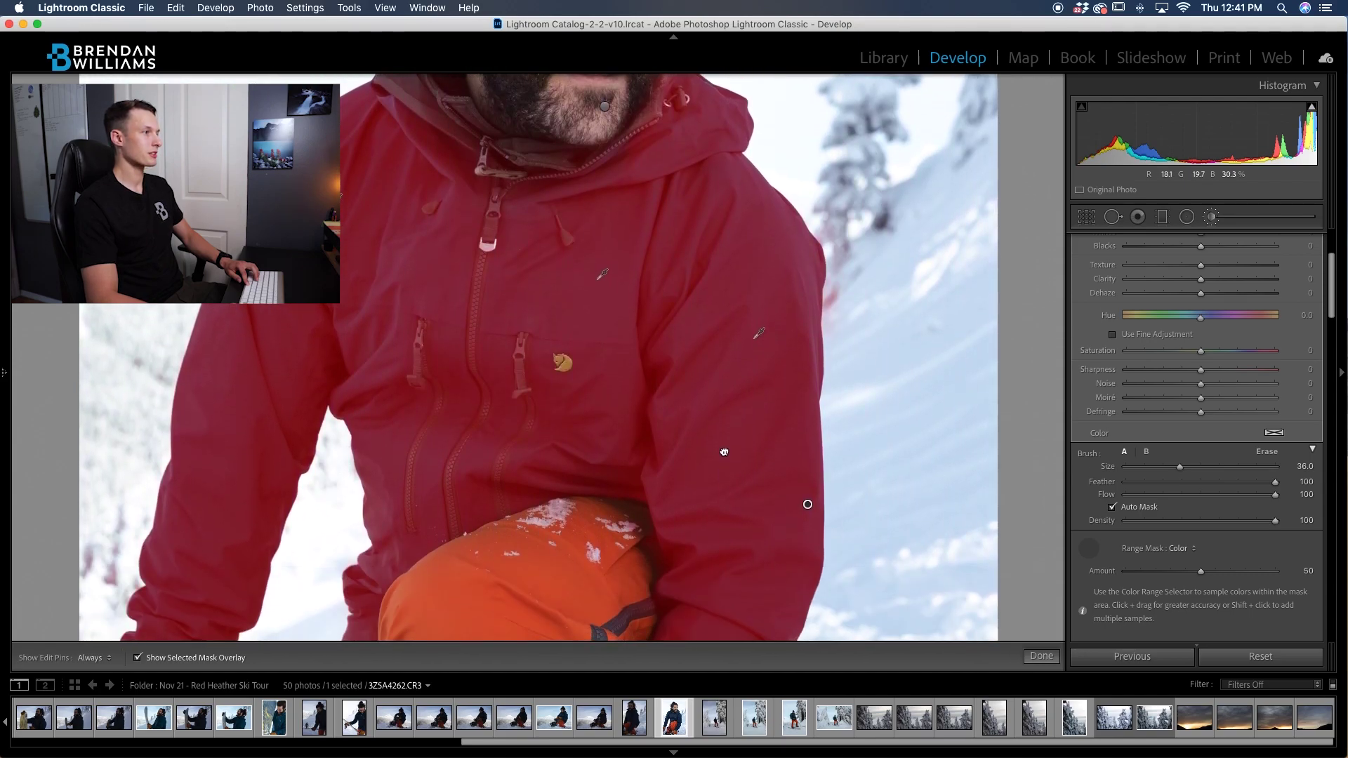
pyautogui.moveTo(718, 537); pyautogui.dragTo(704, 194)
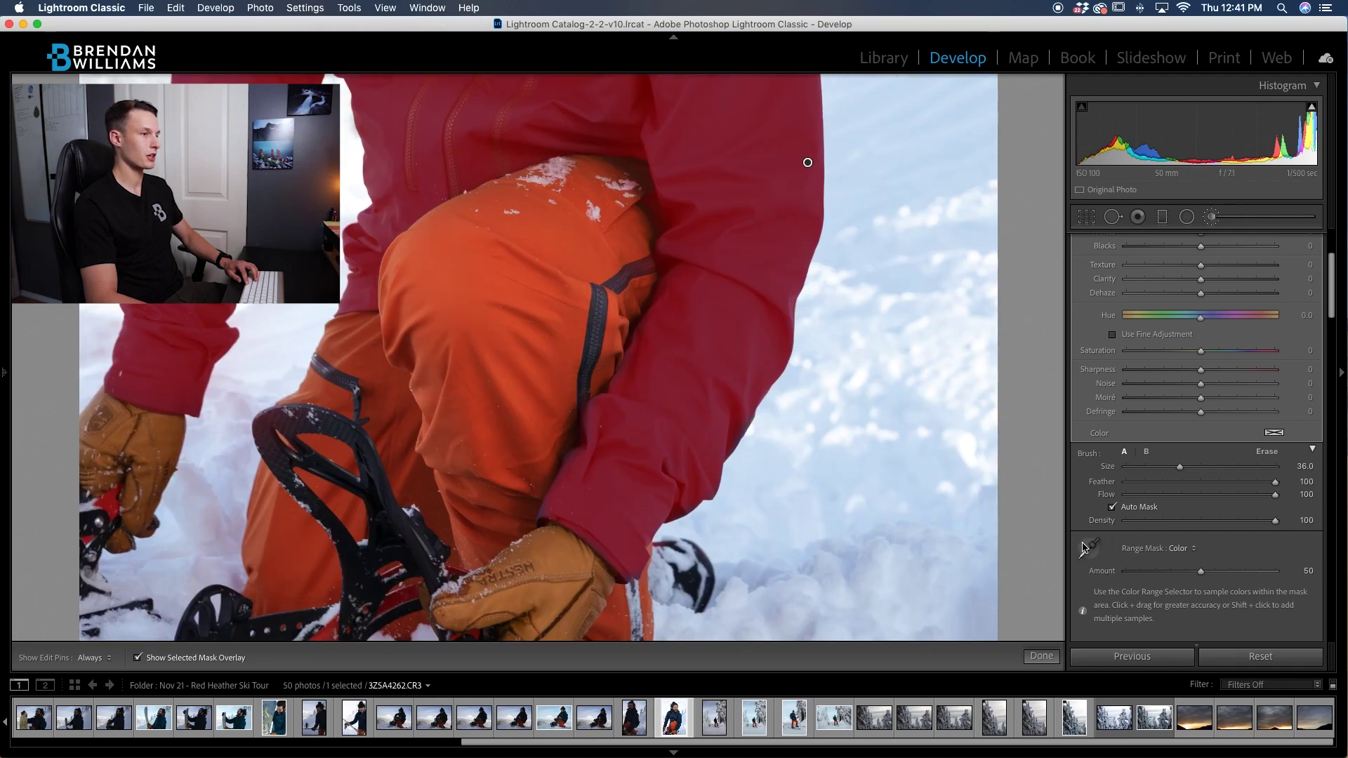
pyautogui.scroll(-3, 588, 501)
pyautogui.scroll(-10, 588, 501)
pyautogui.press('h')
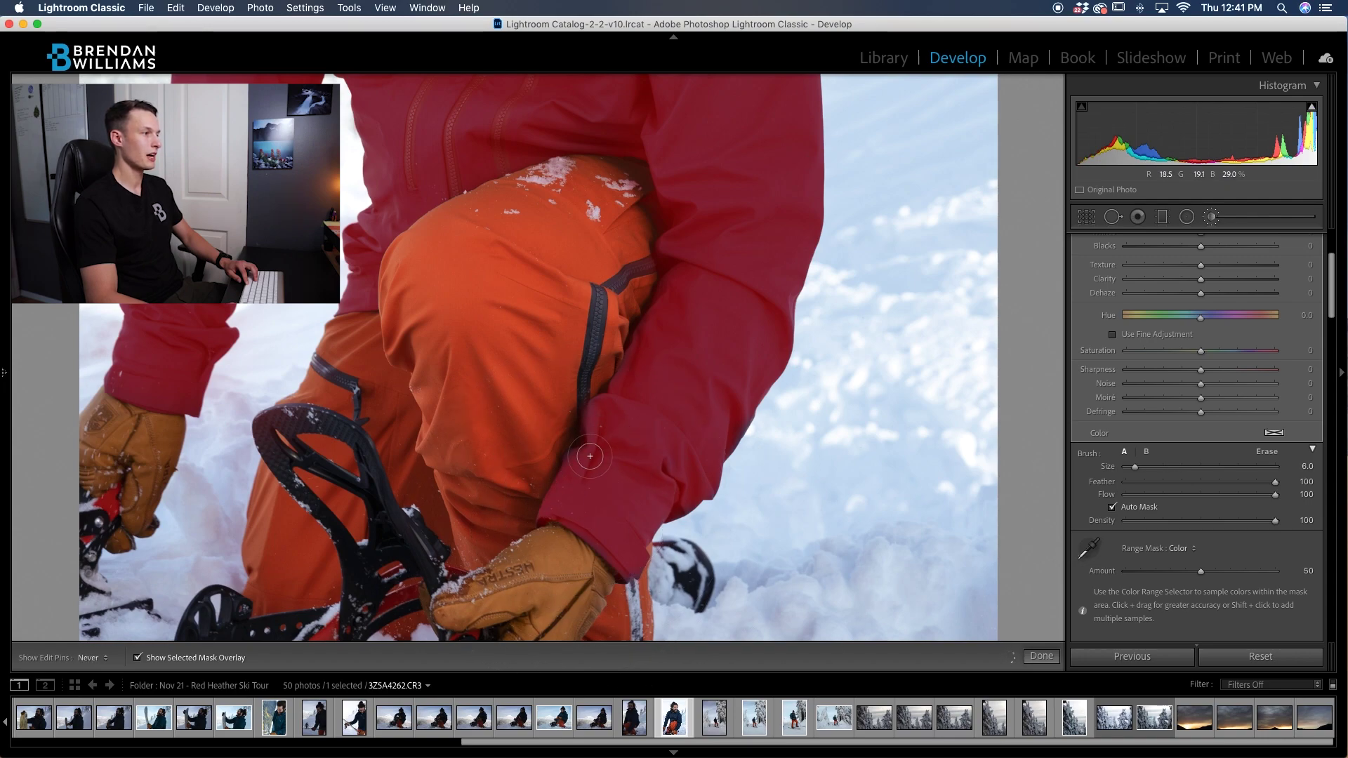
pyautogui.press('h')
pyautogui.press('h')
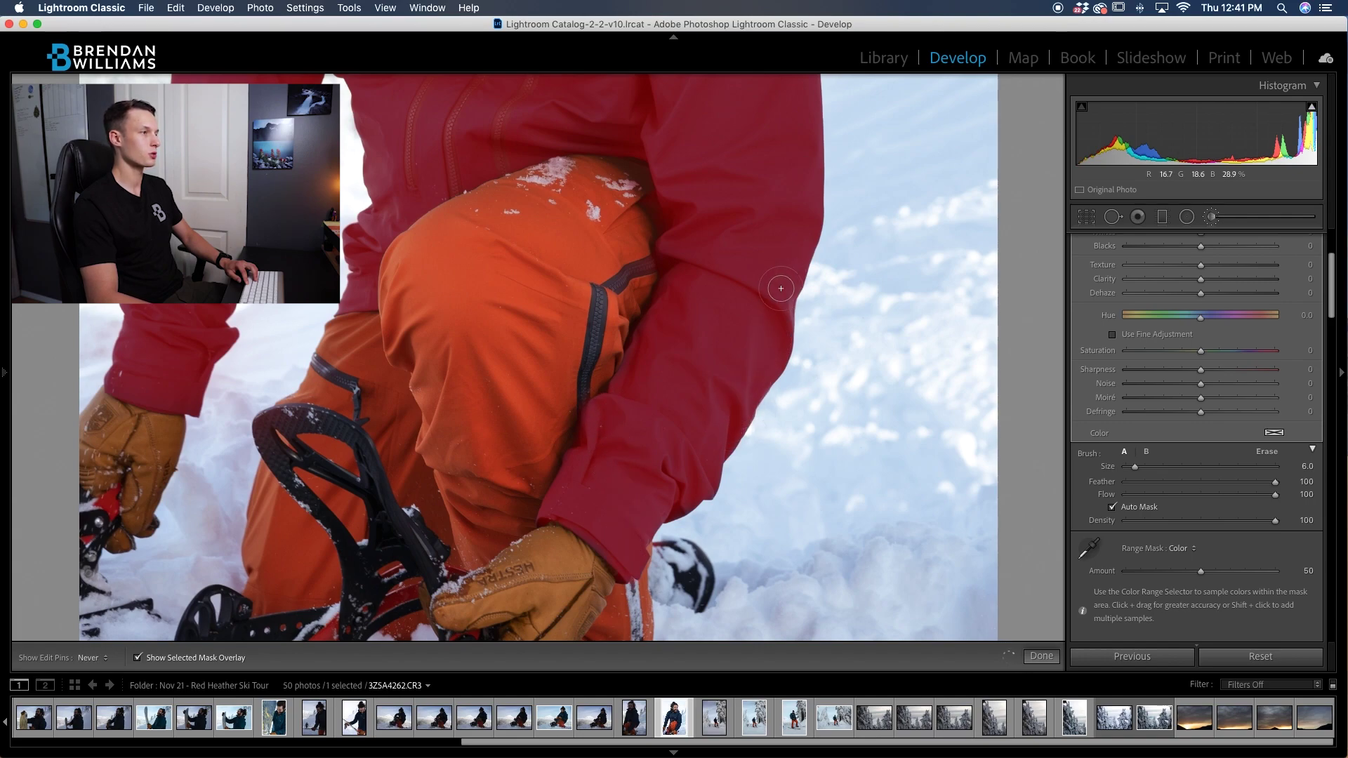
pyautogui.press('h')
# Enlarge the brush to size 13.0 and hide the selected mask overlay on the full photo
pyautogui.moveTo(758, 274); pyautogui.dragTo(757, 584)
pyautogui.moveTo(750, 254); pyautogui.dragTo(752, 335)
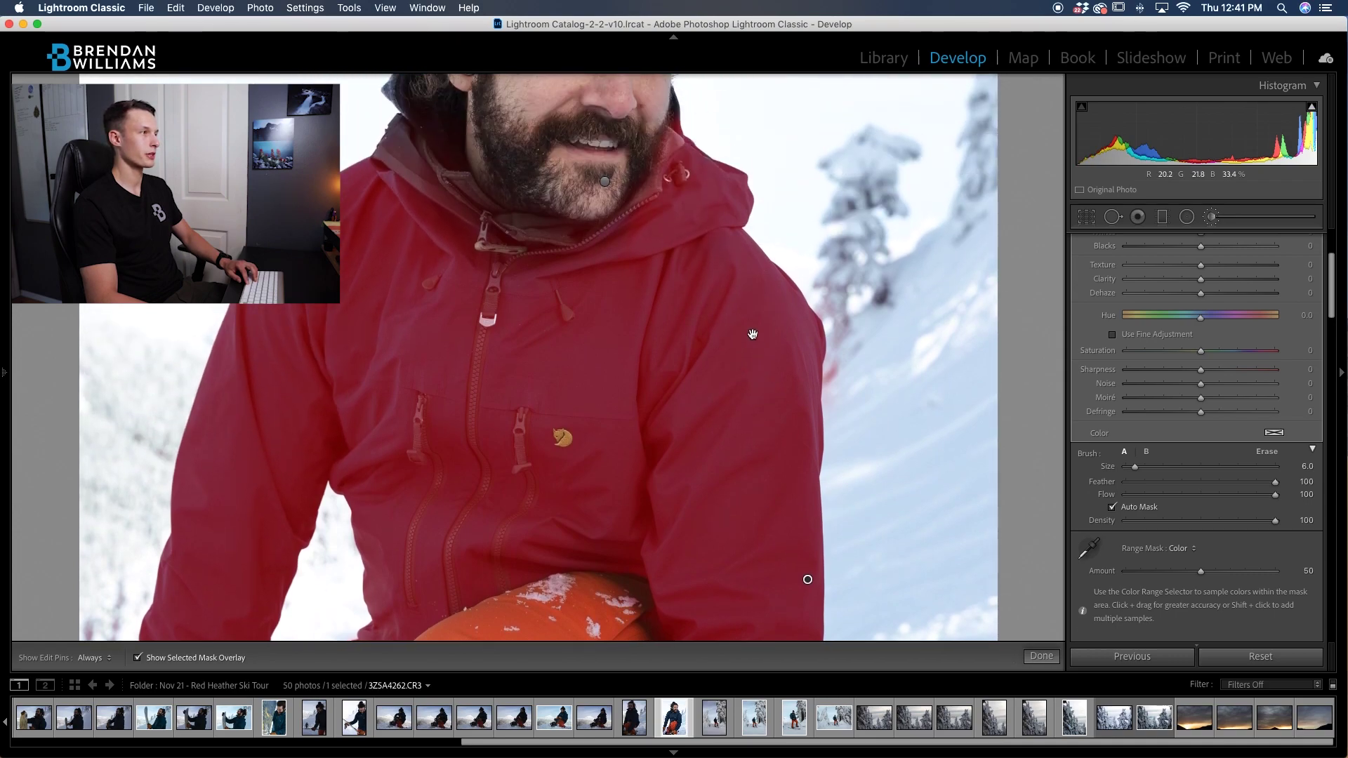
pyautogui.scroll(5, 711, 180)
pyautogui.press('z')
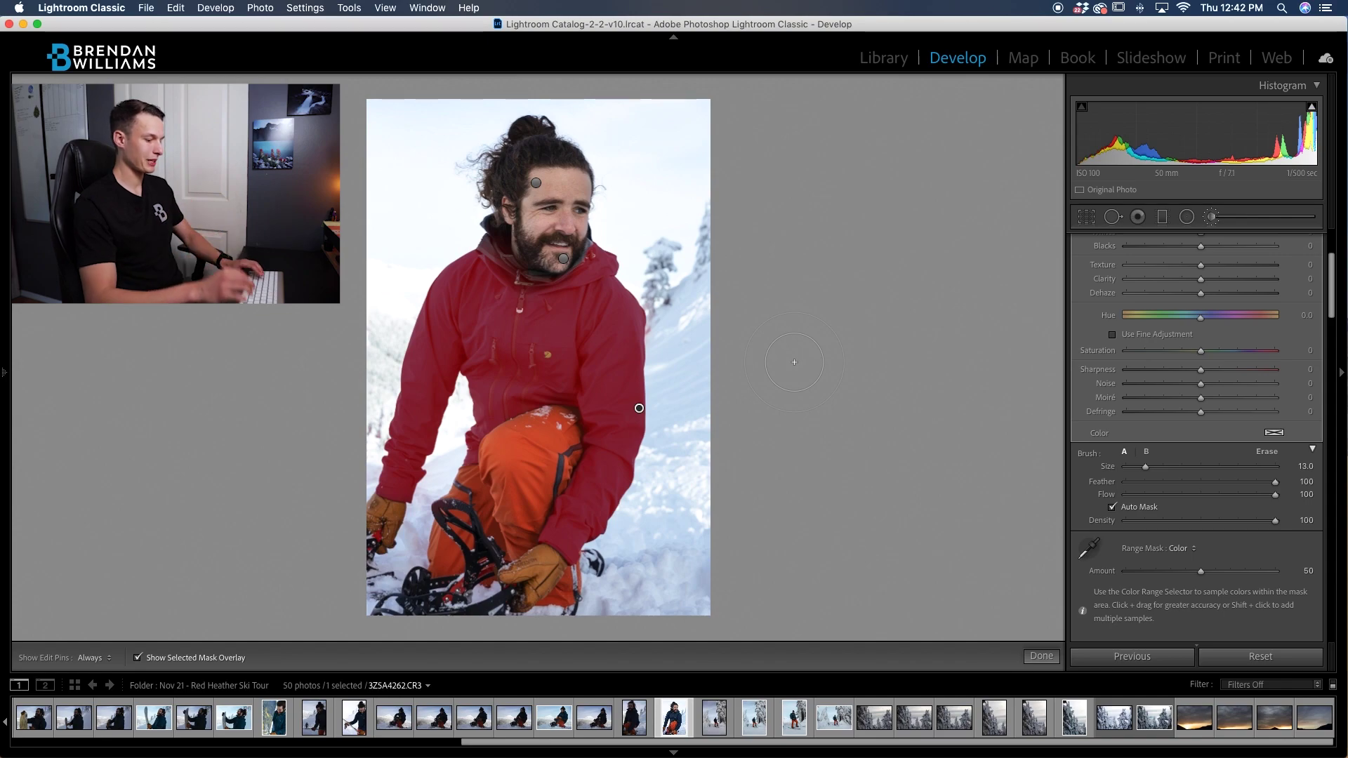
pyautogui.press('o')
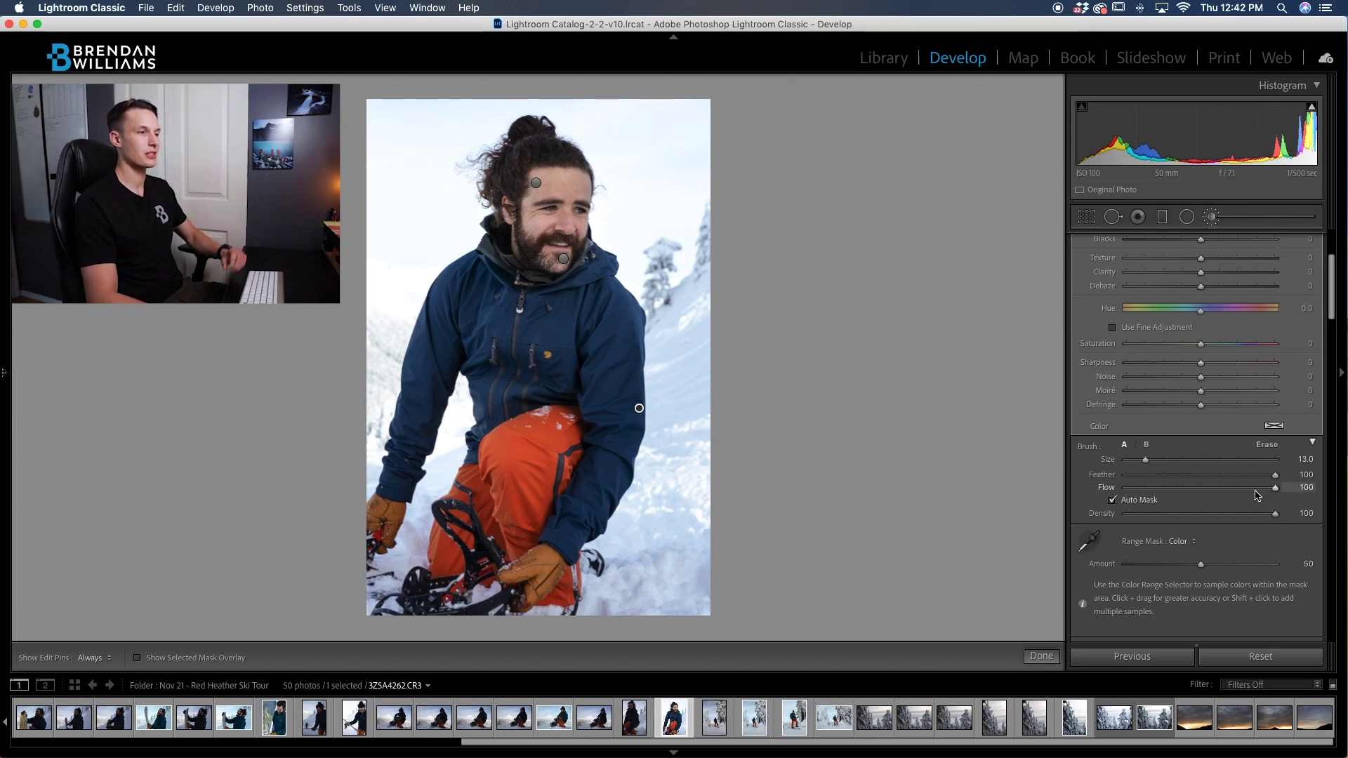
# Turn the masked jacket green by setting the brush mask's Hue to -113.8
pyautogui.scroll(-4, 1255, 496)
pyautogui.scroll(-4, 1255, 495)
pyautogui.scroll(10, 1255, 496)
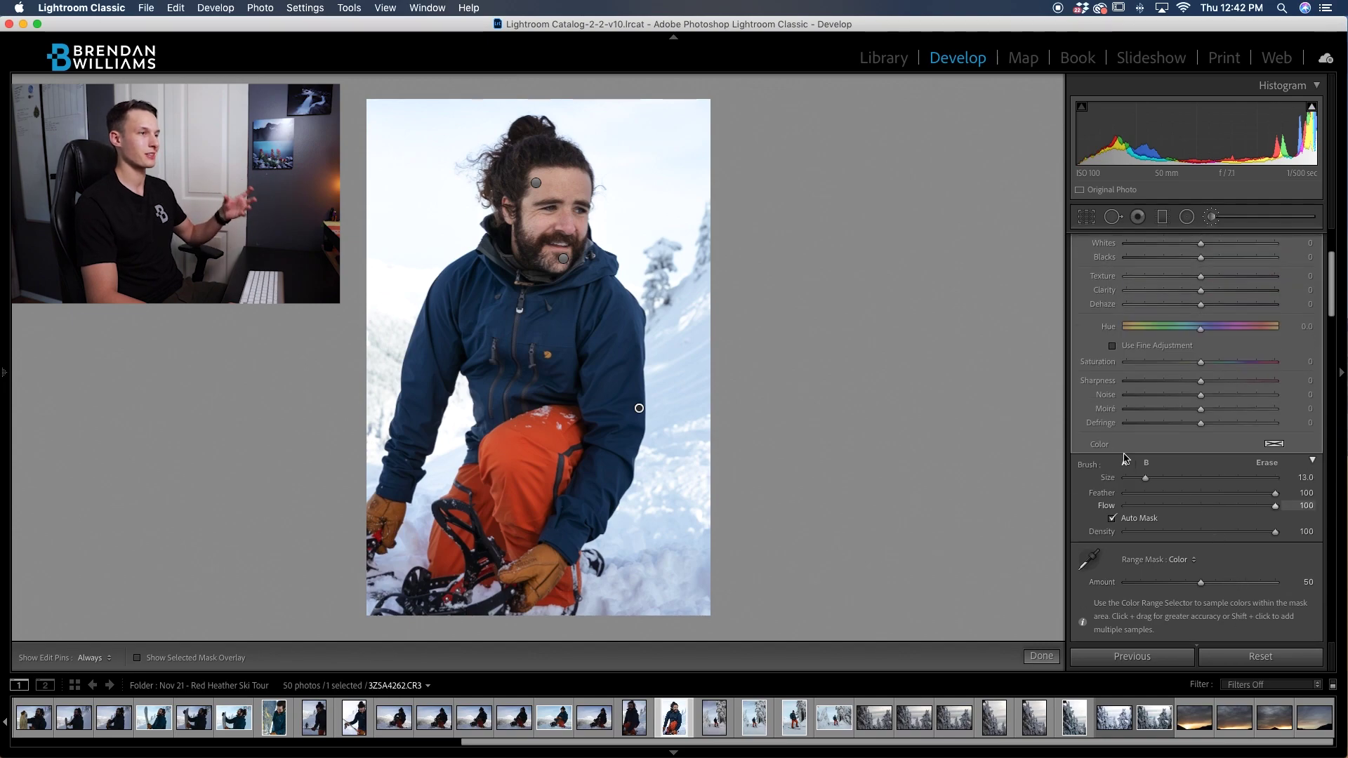
pyautogui.scroll(1, 1217, 403)
pyautogui.scroll(2, 1217, 403)
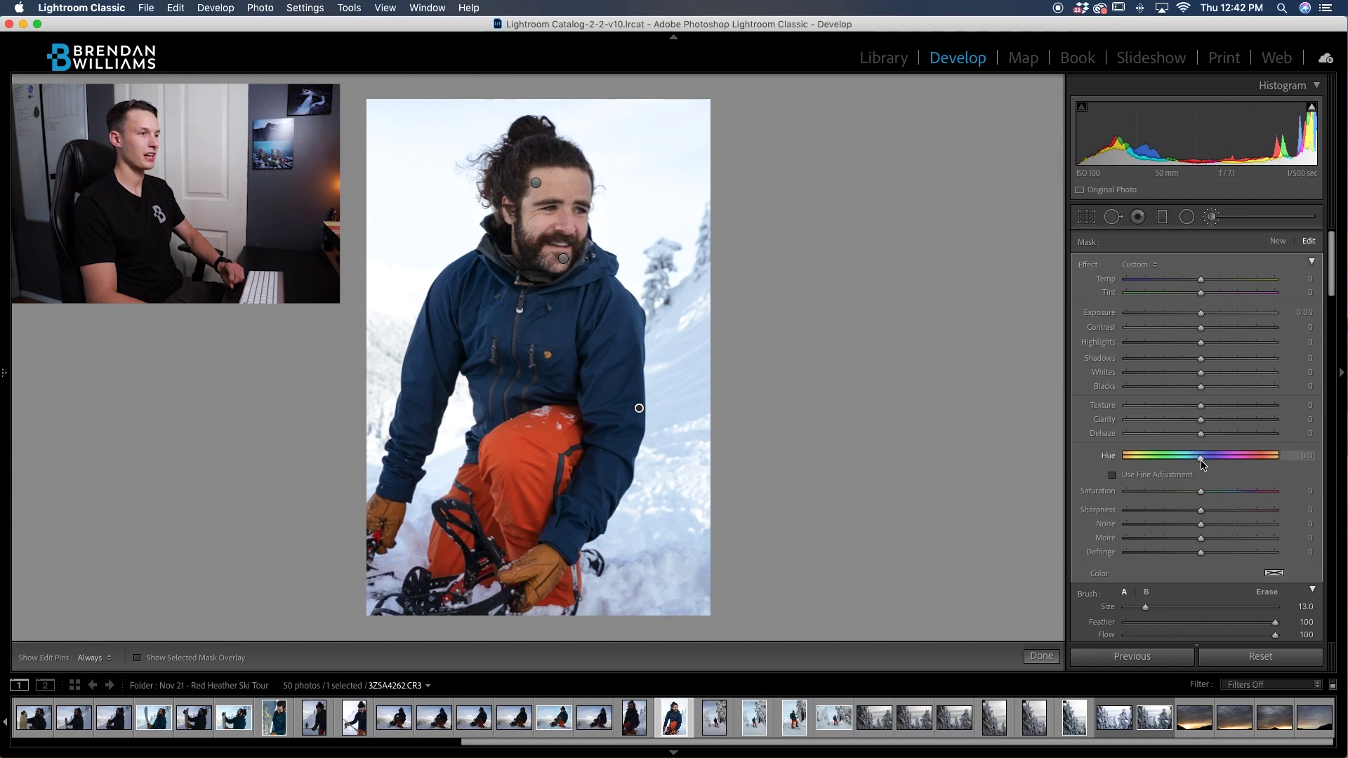
pyautogui.moveTo(1203, 463); pyautogui.dragTo(1150, 464)
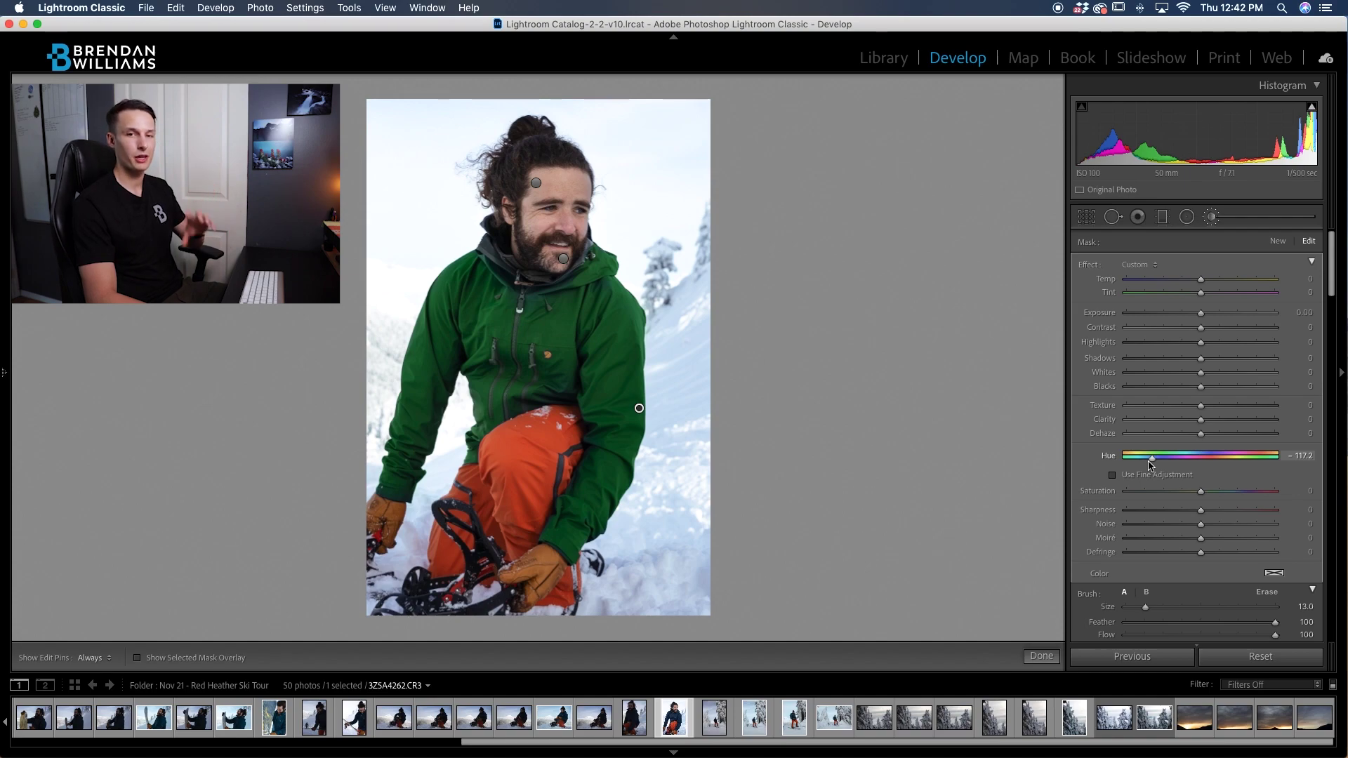
pyautogui.moveTo(1151, 463)
pyautogui.mouseDown()
pyautogui.moveTo(1173, 463)
pyautogui.moveTo(1151, 468)
pyautogui.mouseUp()
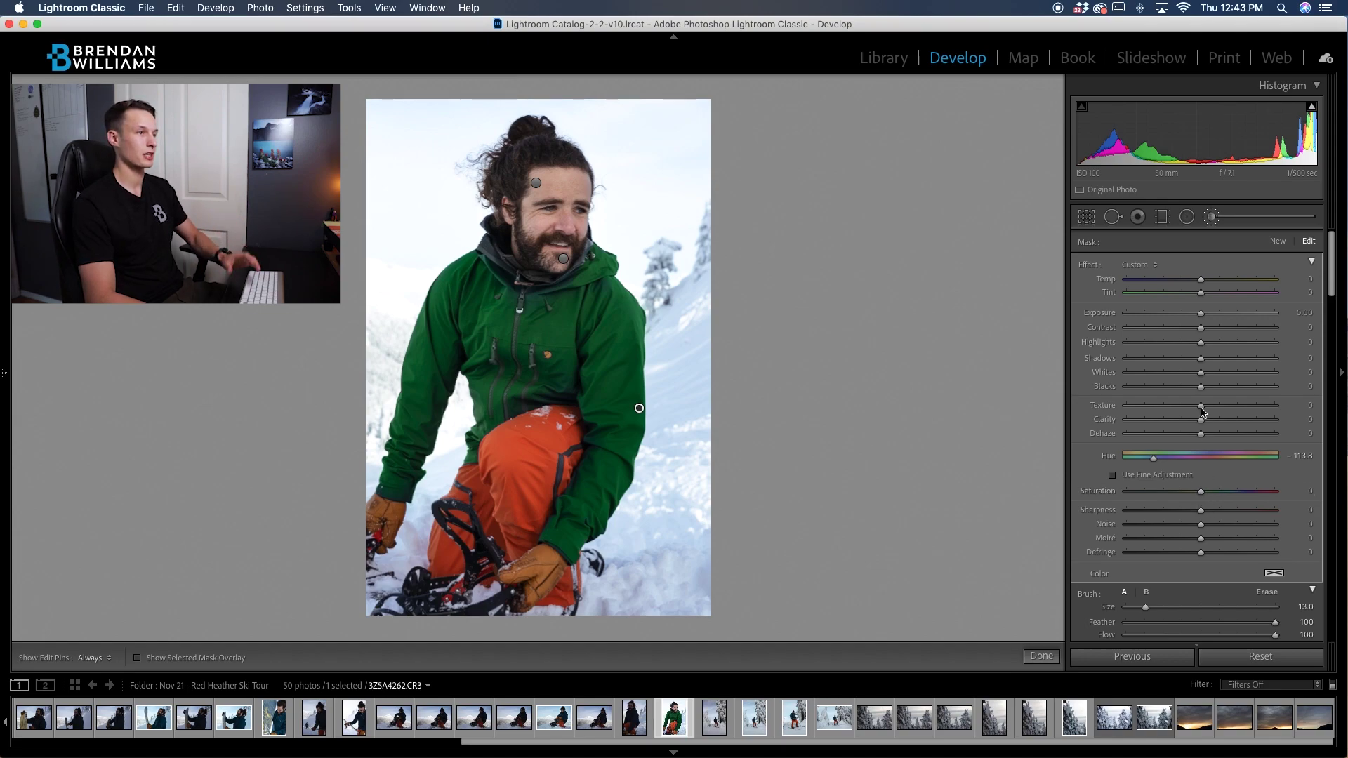
# Brighten and intensify the green jacket with Exposure at 0.48 and Saturation at 38
pyautogui.moveTo(1214, 317); pyautogui.dragTo(1213, 316)
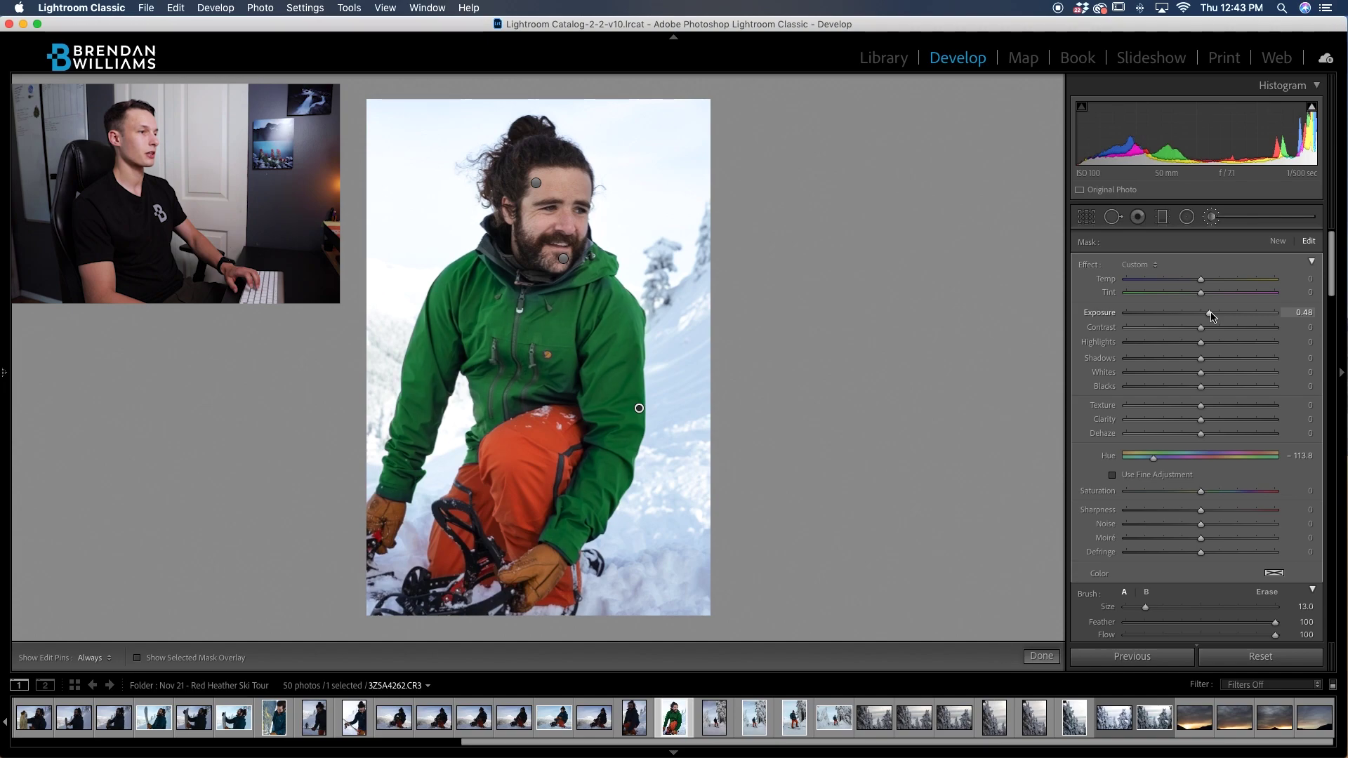
pyautogui.moveTo(1205, 496); pyautogui.dragTo(1234, 496)
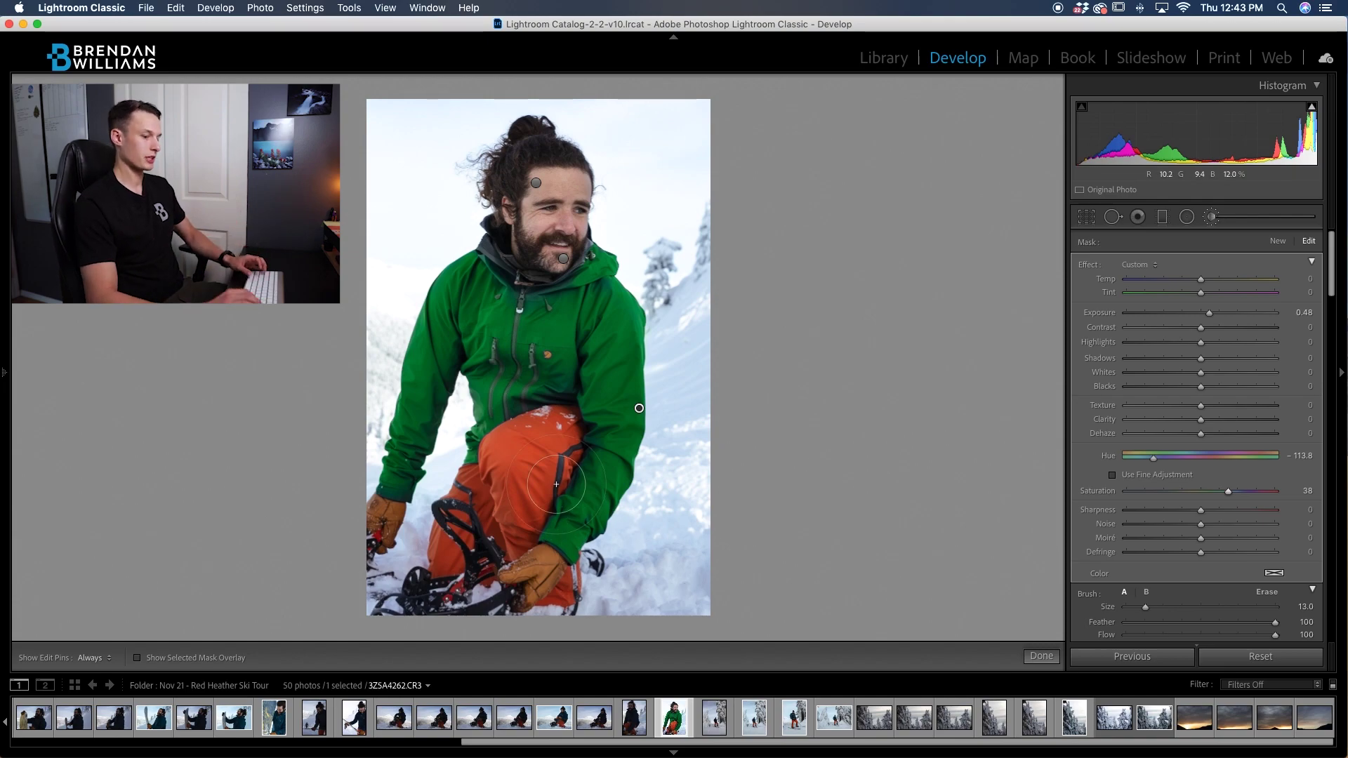
# Touch up the jacket mask along the sleeves, shoulder and far cuff with a small brush of size 6.0 to 7.0
pyautogui.press('super+equal')
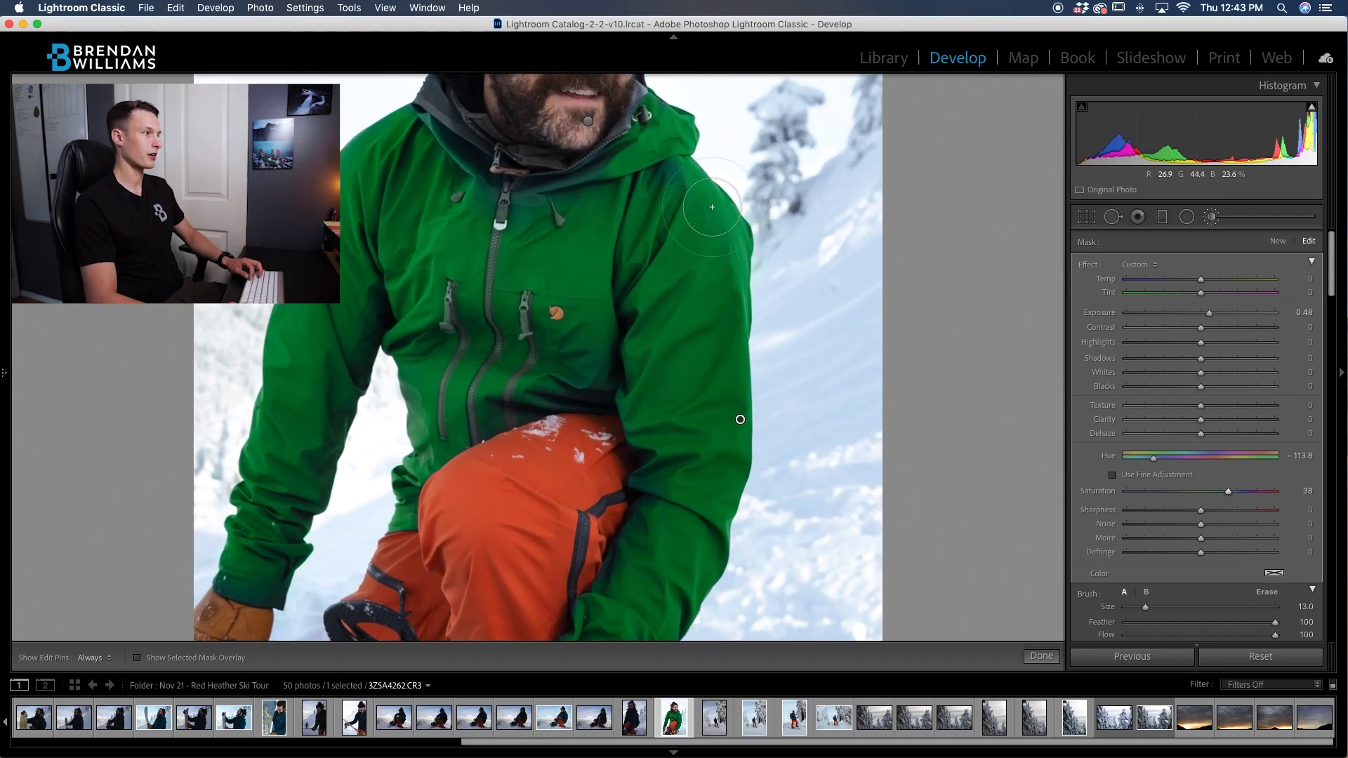
pyautogui.scroll(-5, 644, 535)
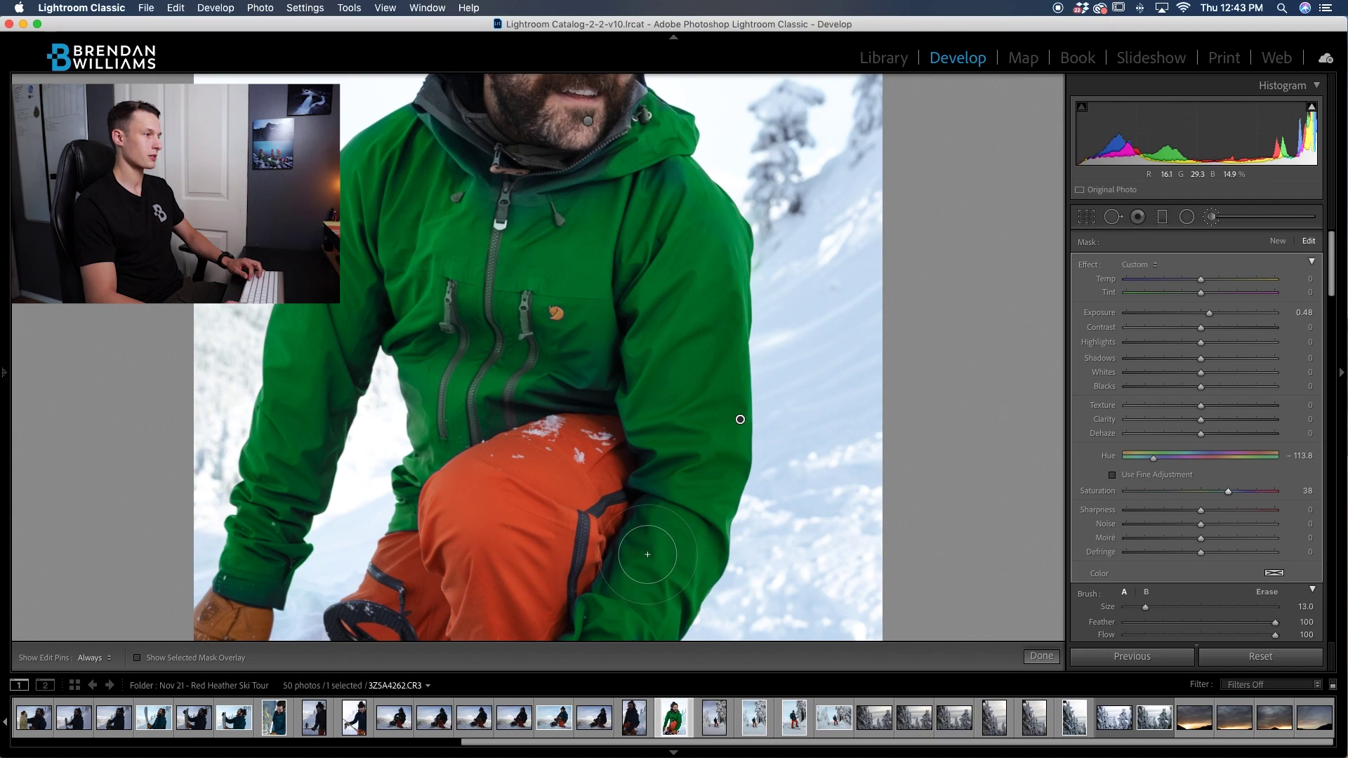
pyautogui.press('h')
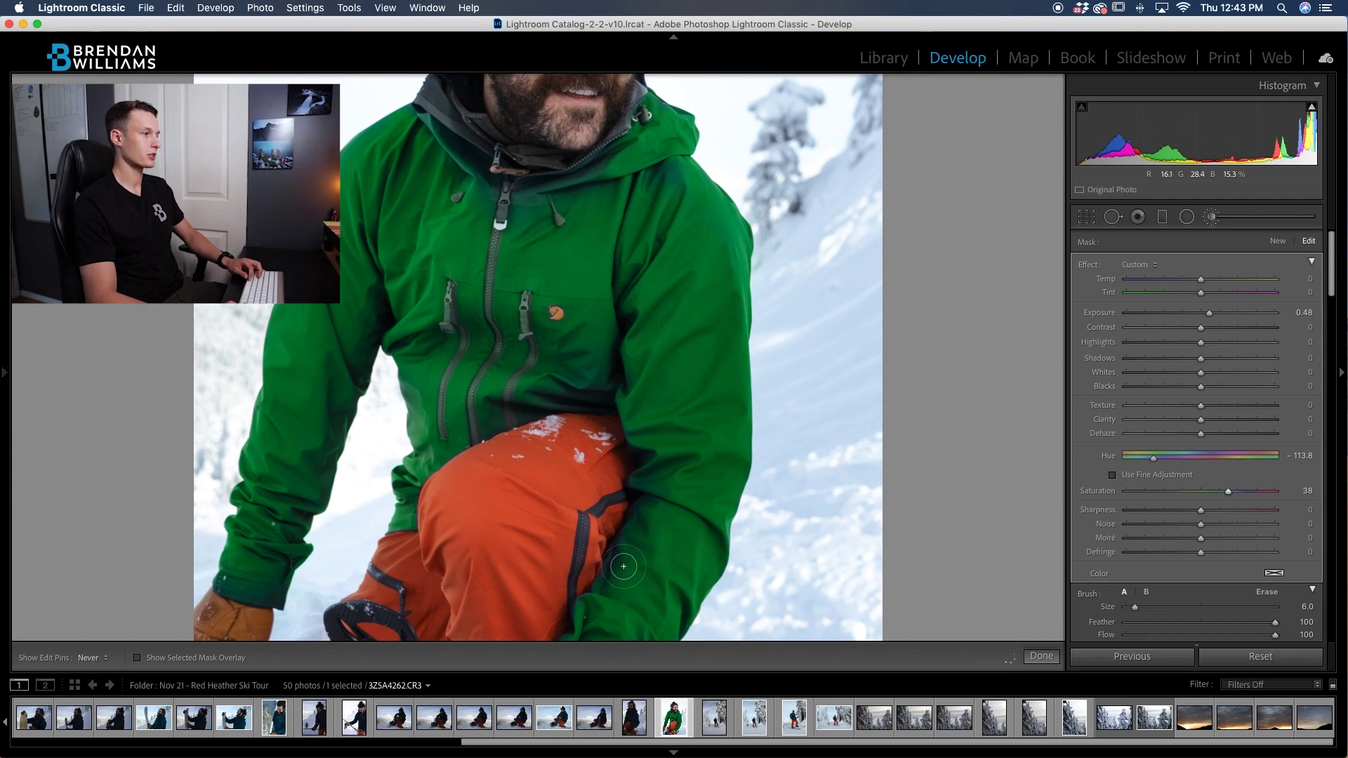
pyautogui.press('h')
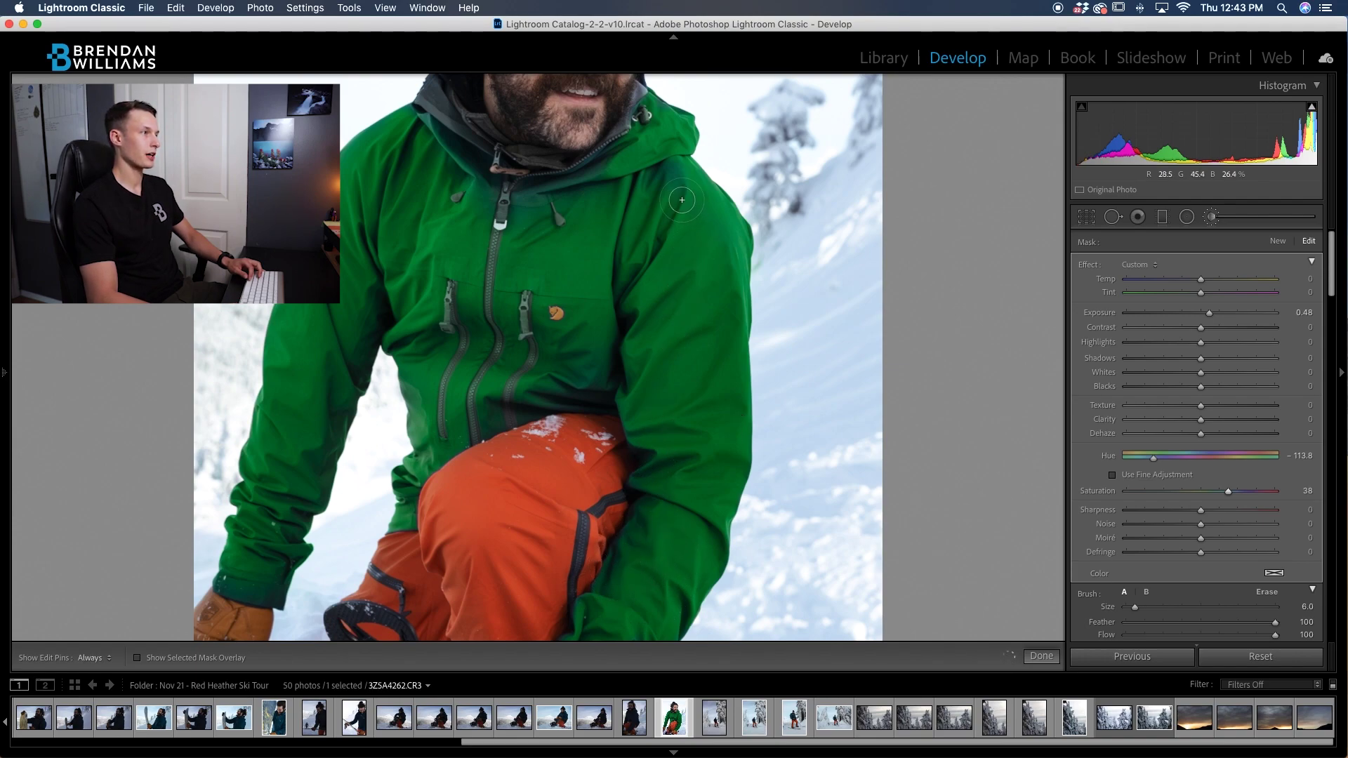
pyautogui.press('h')
pyautogui.scroll(1, 672, 173)
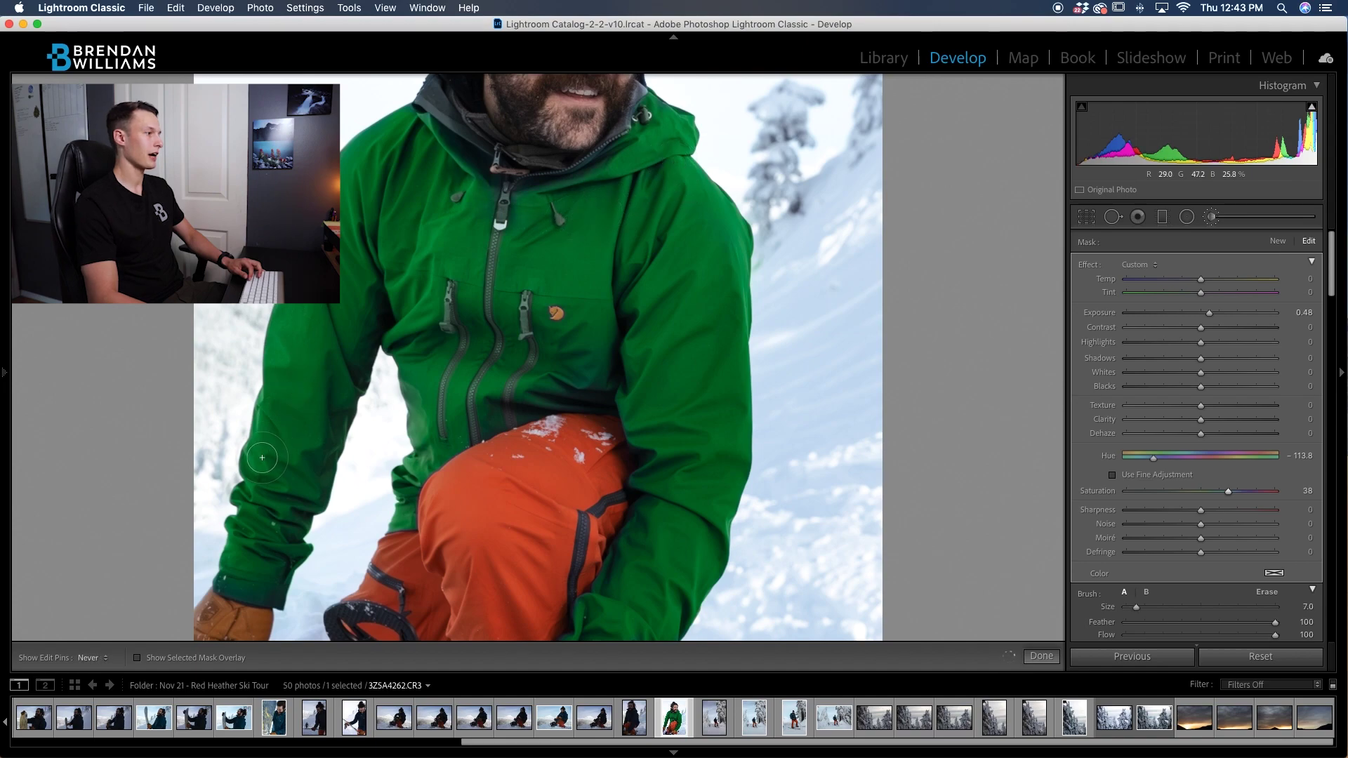
pyautogui.moveTo(220, 554)
pyautogui.mouseDown()
pyautogui.moveTo(281, 593)
pyautogui.moveTo(260, 592)
pyautogui.moveTo(280, 596)
pyautogui.moveTo(288, 569)
pyautogui.mouseUp()
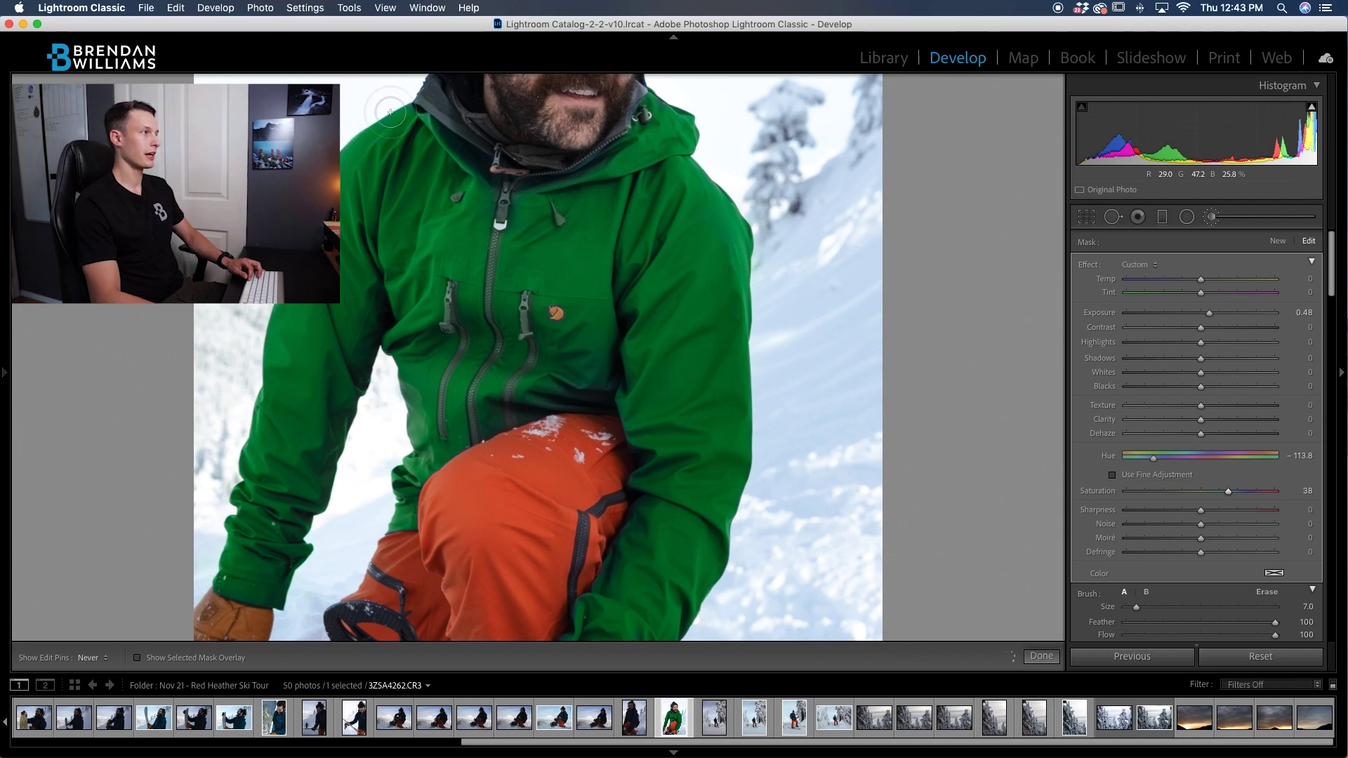
pyautogui.press('h')
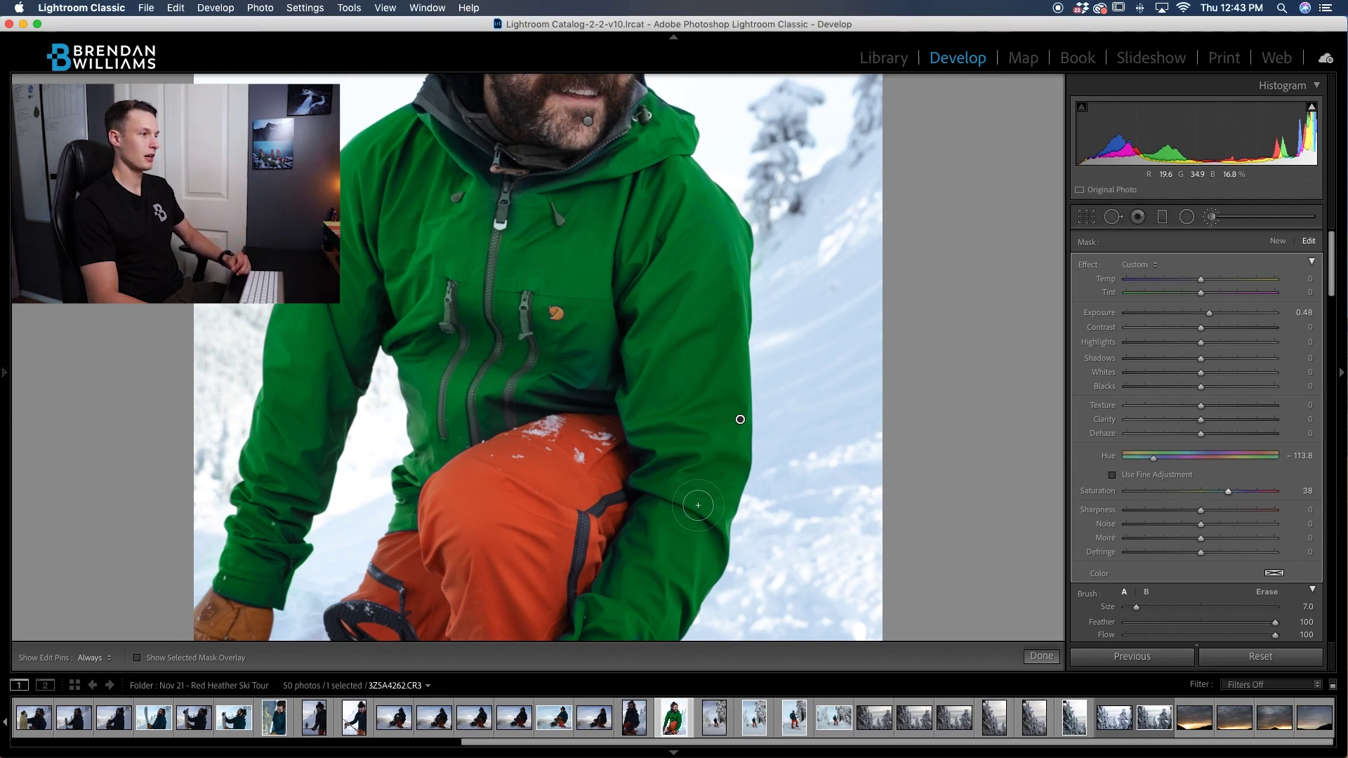
pyautogui.press('h')
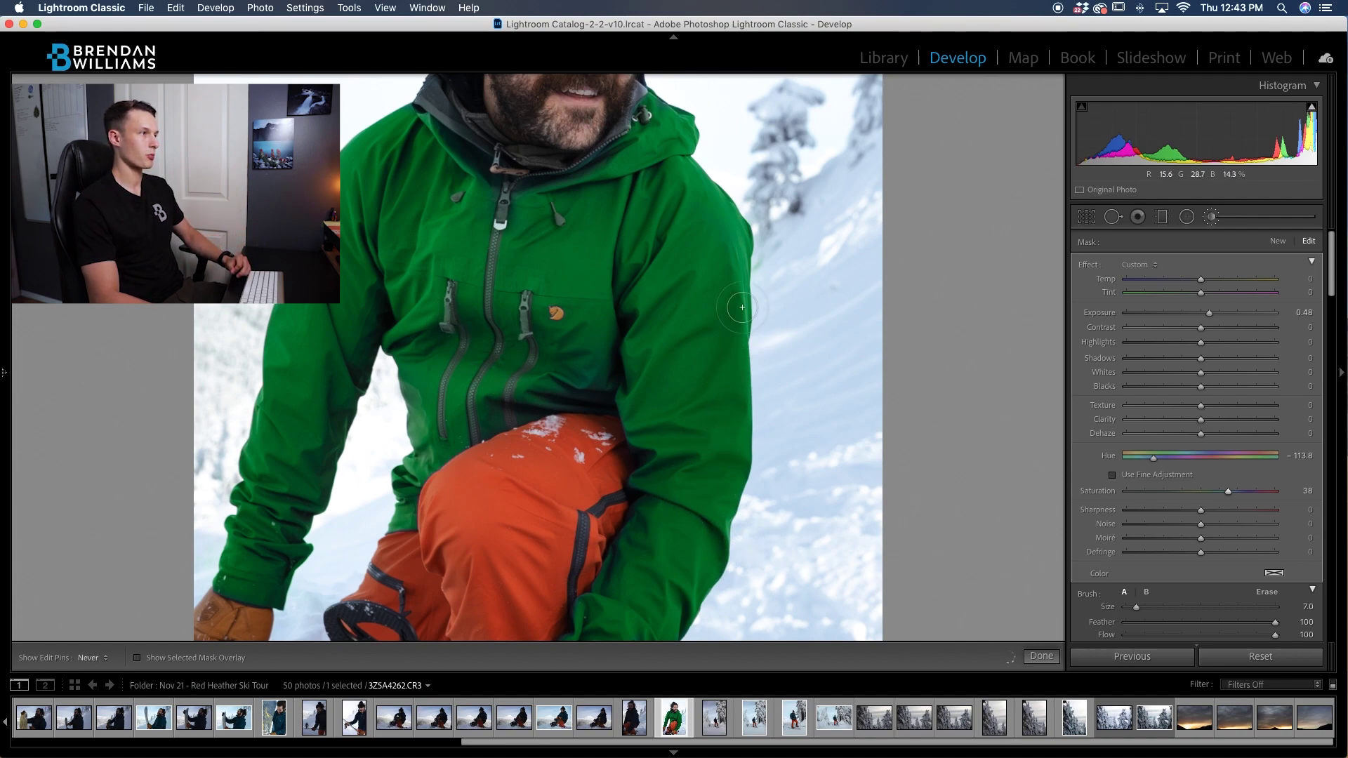
pyautogui.press('h')
# Try turning the jacket near-black by resetting Saturation to 0 and lowering Exposure to -2.23
pyautogui.press('z')
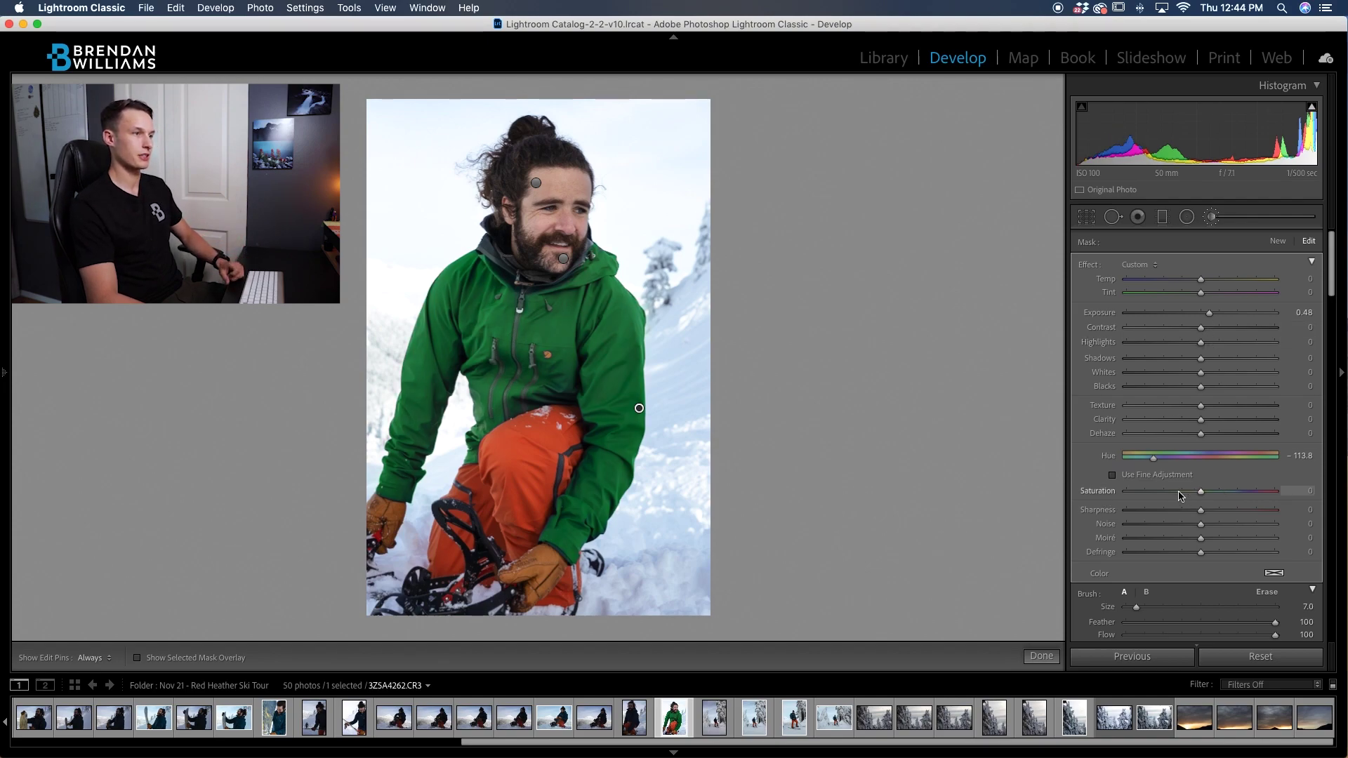
pyautogui.moveTo(1209, 314); pyautogui.dragTo(1161, 317)
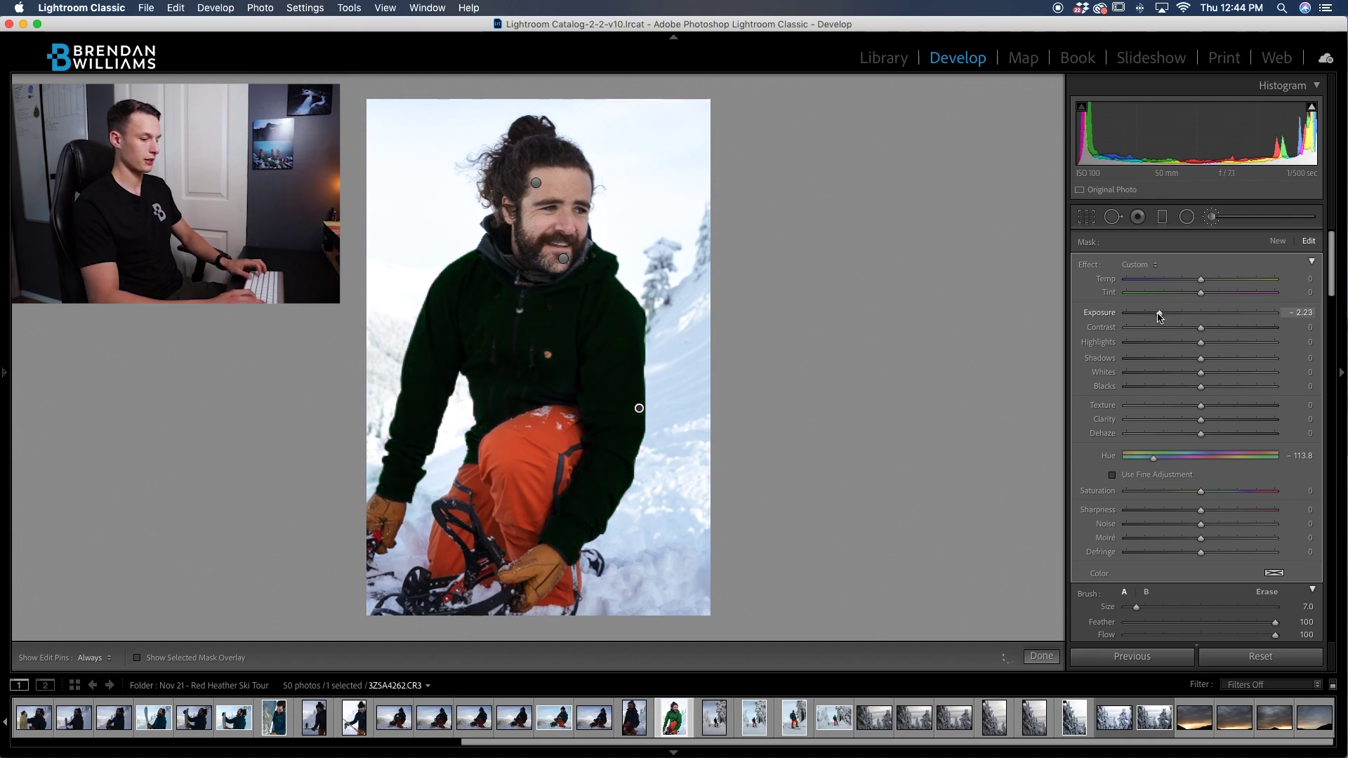
pyautogui.press('z')
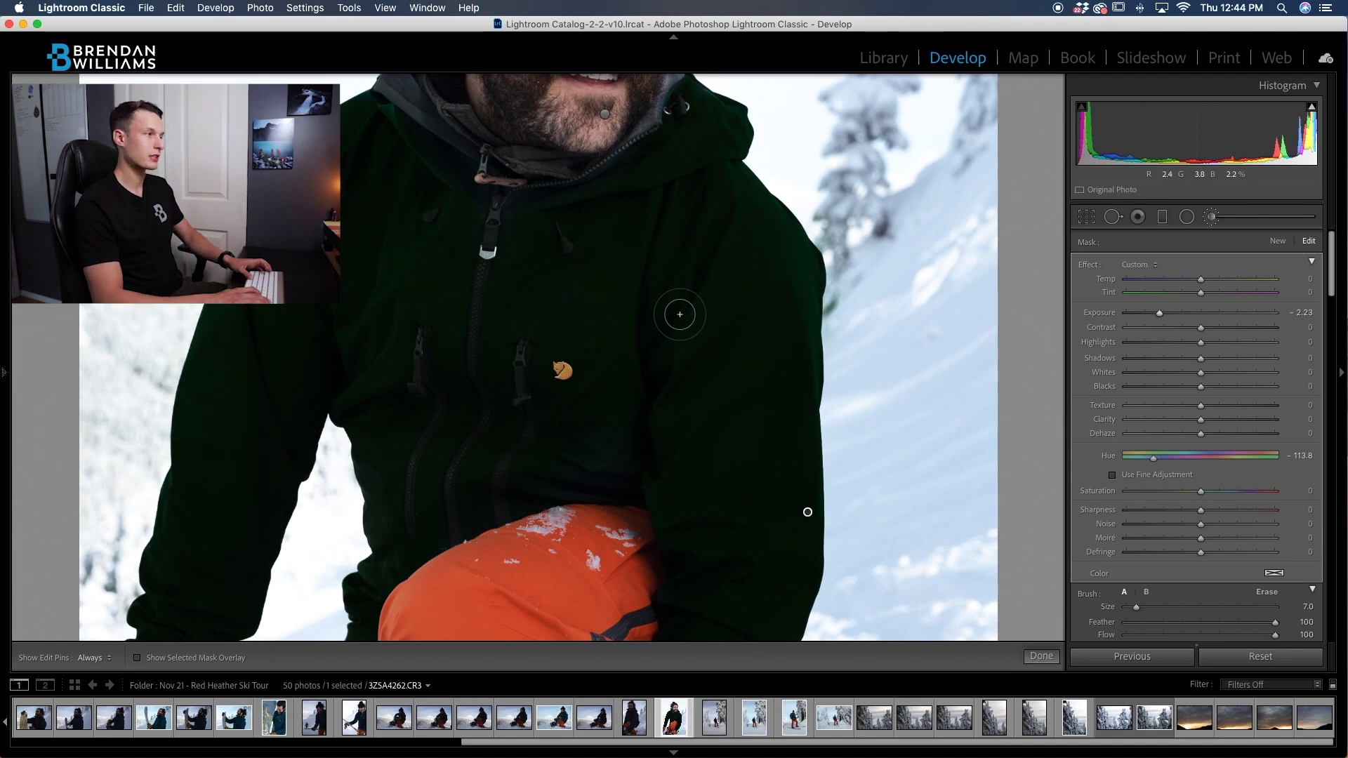
pyautogui.press('z')
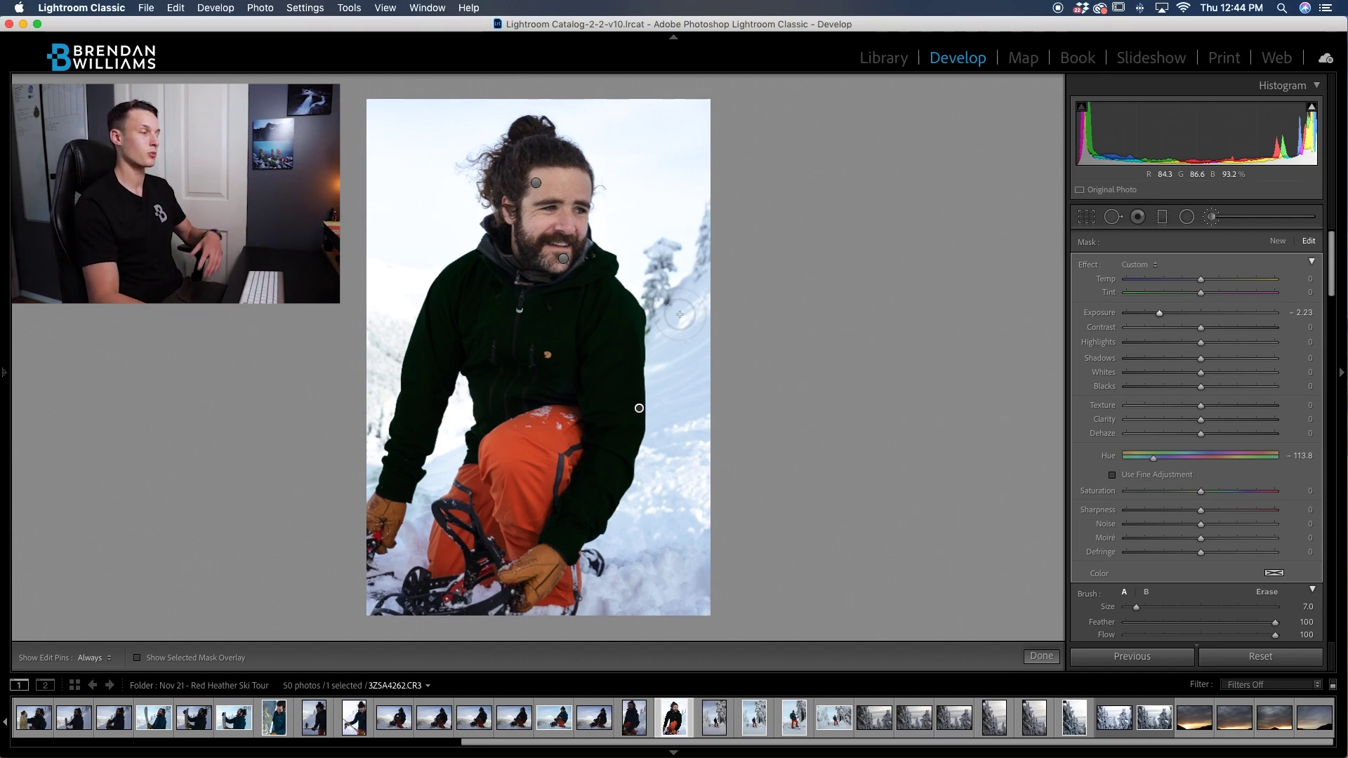
pyautogui.doubleClick(1098, 313)
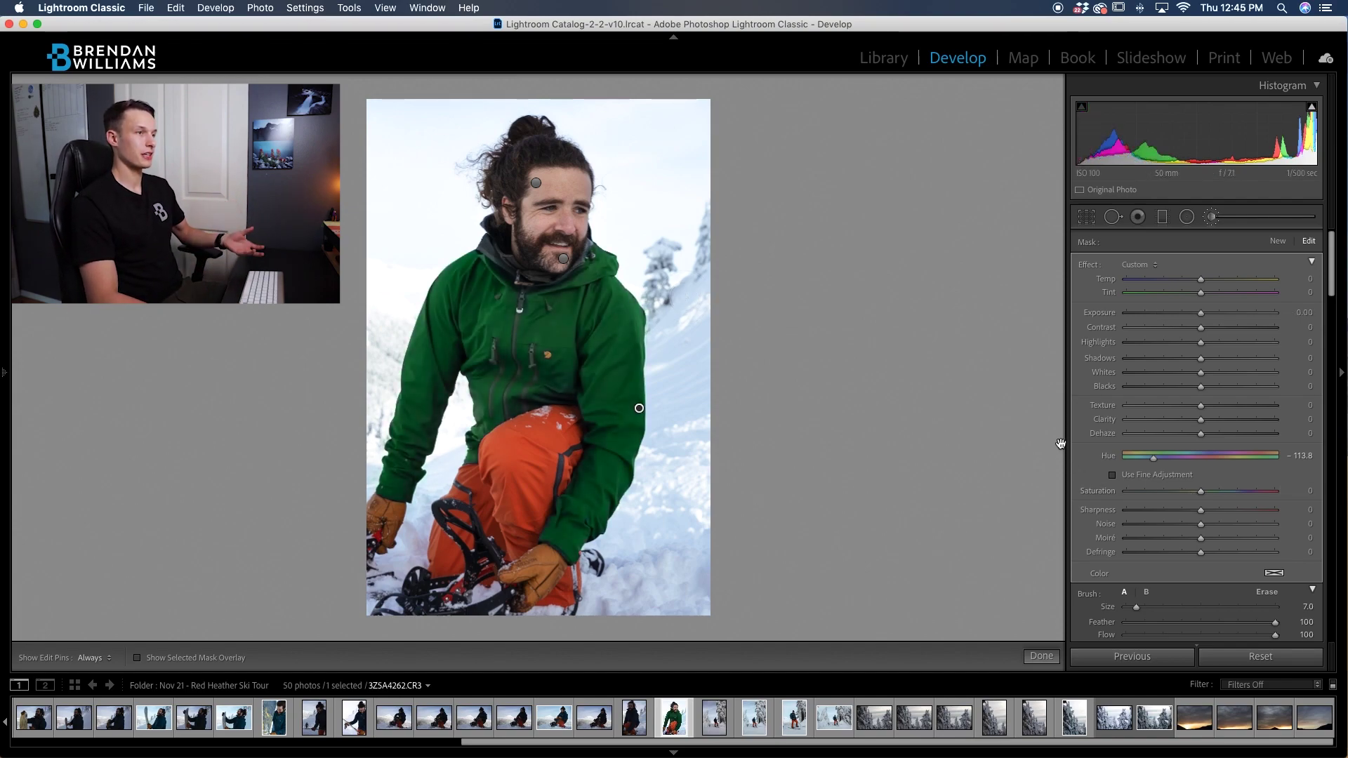
# Turn the jacket near-white with Exposure 3.91, Saturation -100, Highlights -19, Shadows -20, Whites -27 and Blacks 10
pyautogui.moveTo(1200, 313); pyautogui.dragTo(1266, 316)
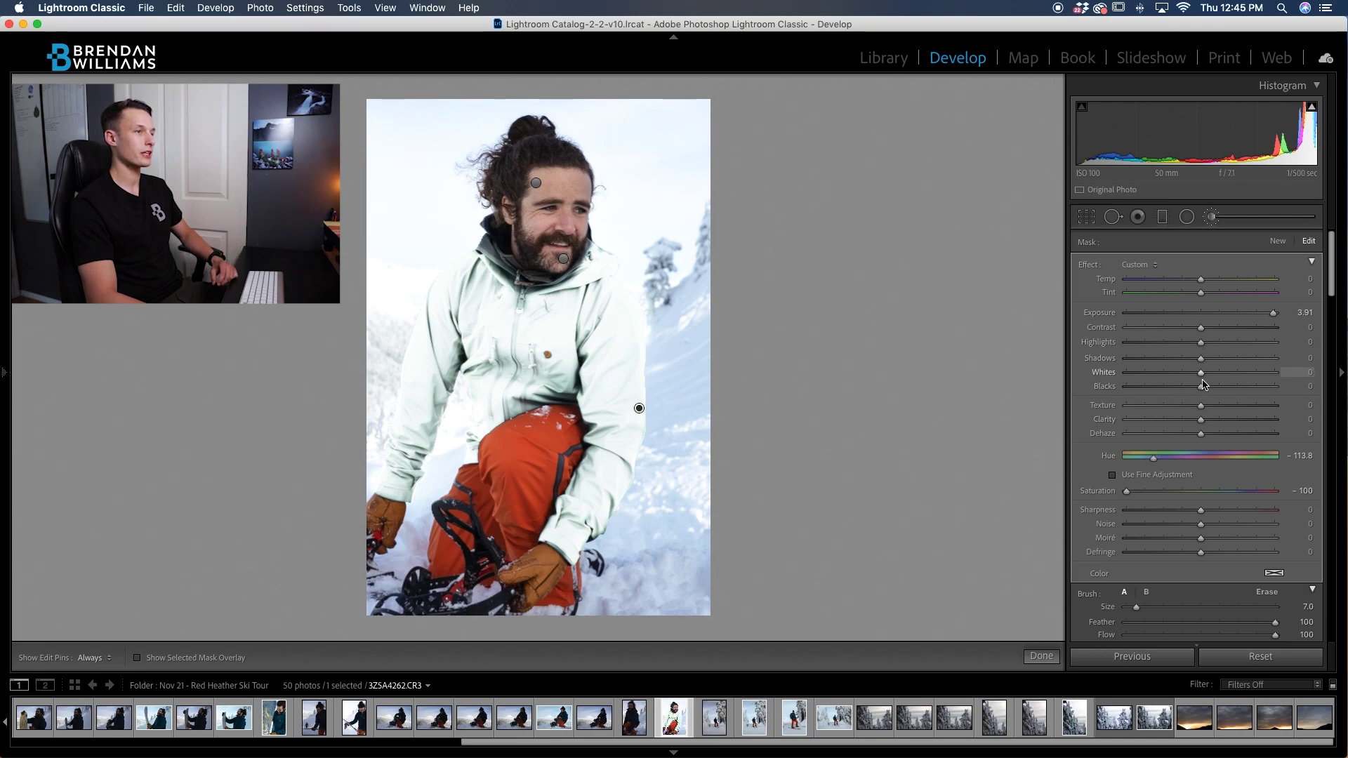
pyautogui.moveTo(1185, 377); pyautogui.dragTo(1182, 377)
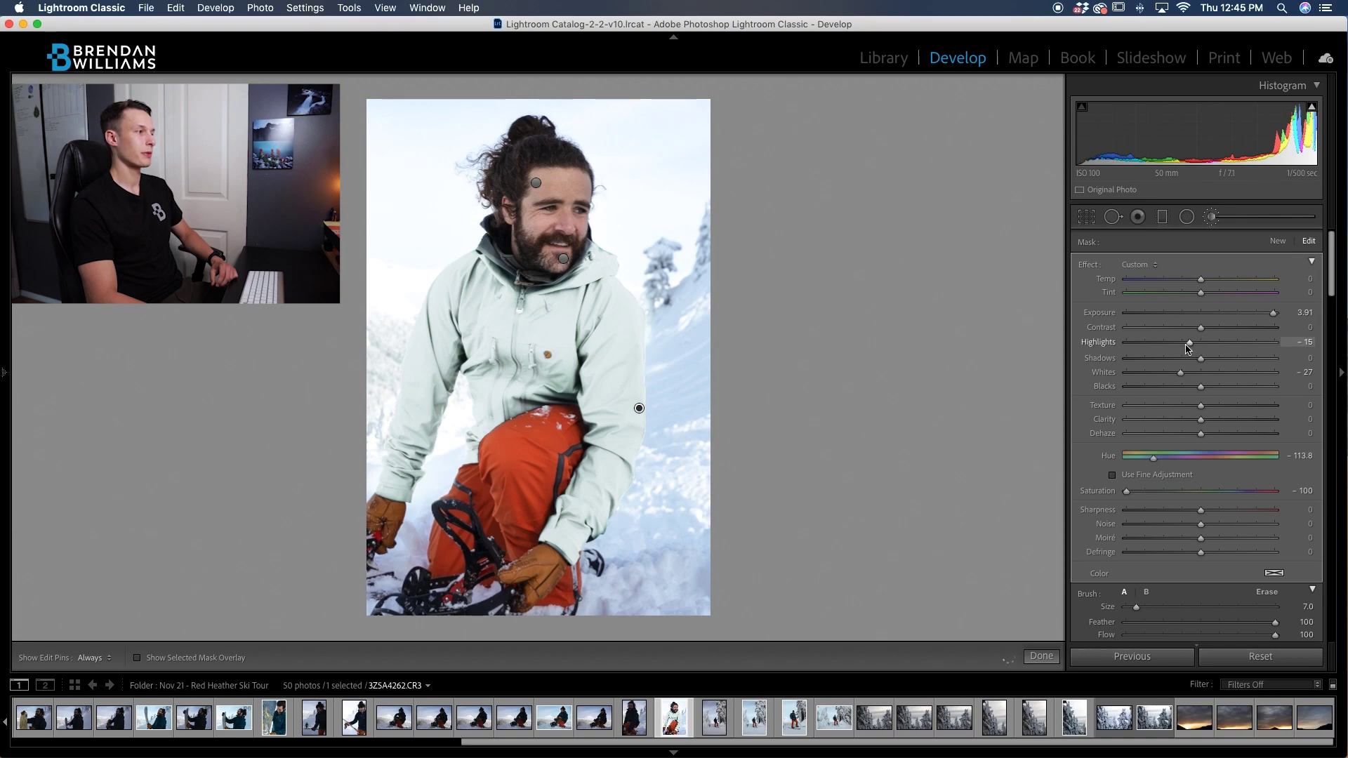
pyautogui.moveTo(1180, 359); pyautogui.dragTo(1208, 387)
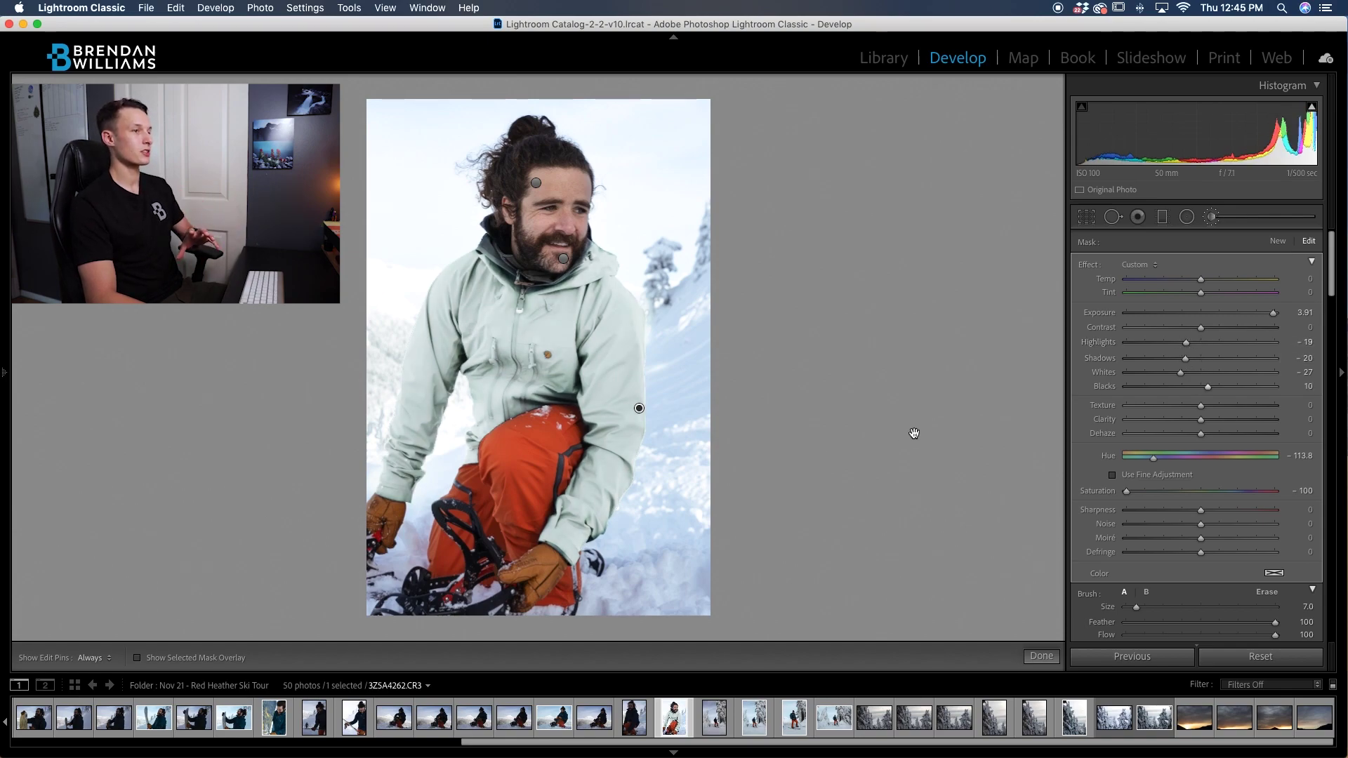